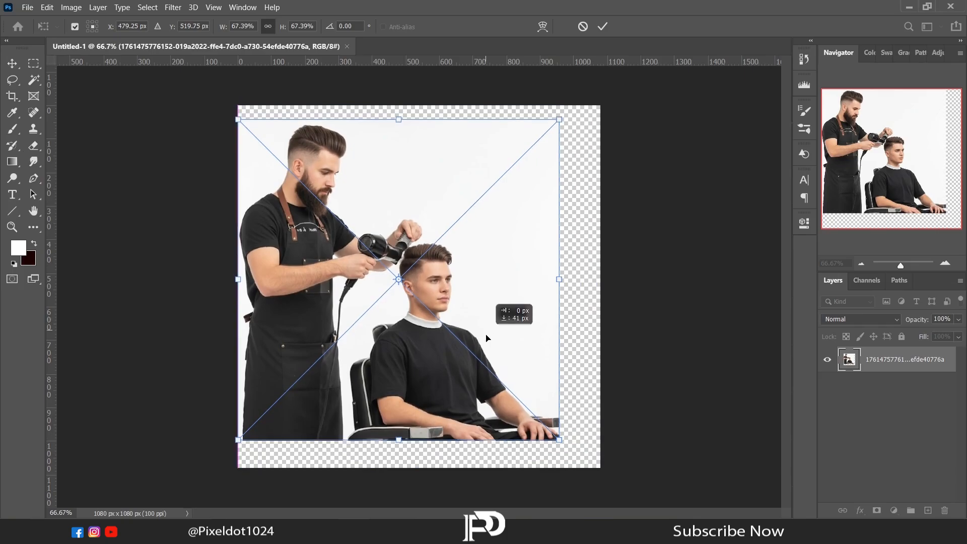
Step: Scale the placed barber photo to about 63% and align it with the lower-left part of the canvas
{"action": "left_click_drag", "start_coordinate": [558, 469], "coordinate": [529, 458]}
{"action": "left_click_drag", "start_coordinate": [499, 368], "coordinate": [492, 388]}
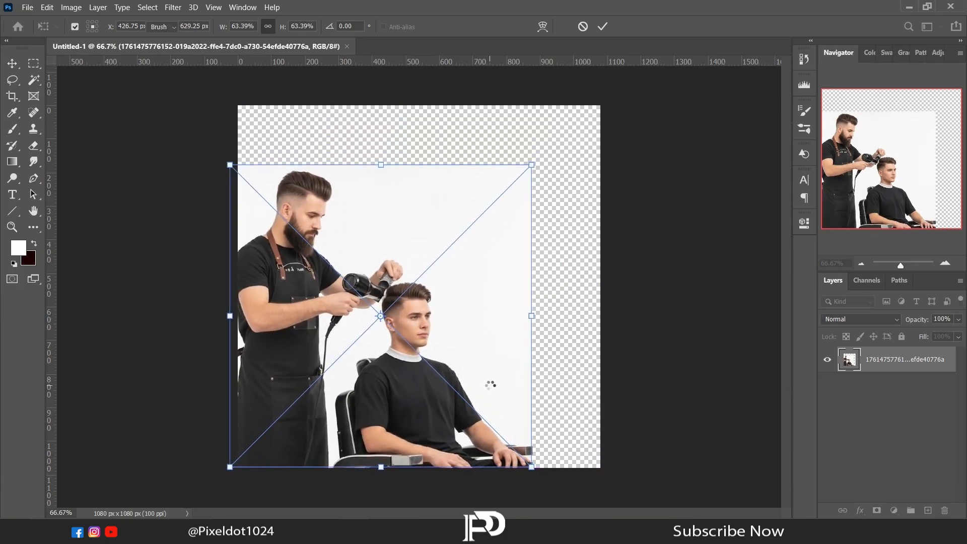
{"action": "key", "text": "Return"}
Step: Add a new layer beneath the barber photo and prepare a hard-edged 500 px brush
{"action": "key", "text": "e"}
{"action": "left_click", "coordinate": [928, 510]}
{"action": "left_click_drag", "start_coordinate": [881, 403], "coordinate": [880, 404]}
{"action": "key", "text": "b"}
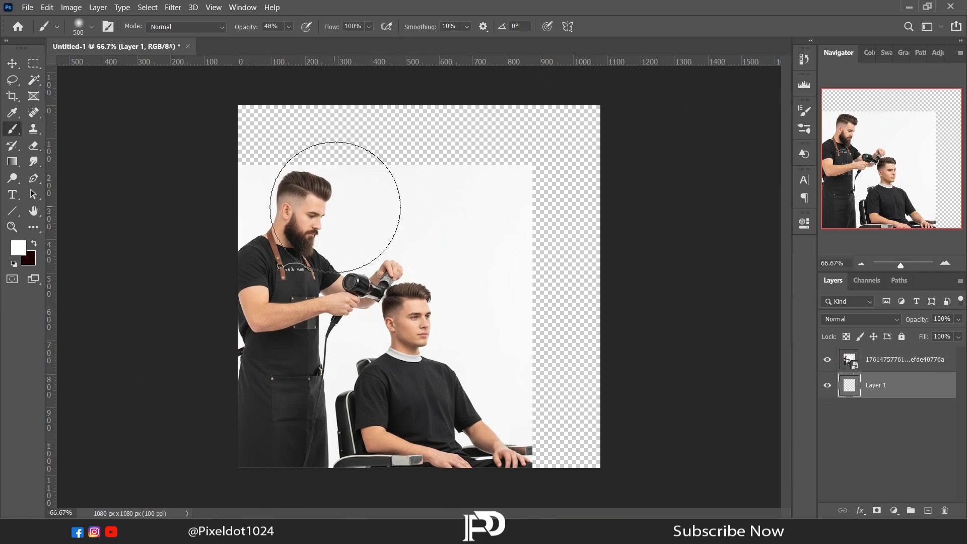
{"action": "right_click", "coordinate": [346, 207]}
{"action": "key", "text": "Return"}
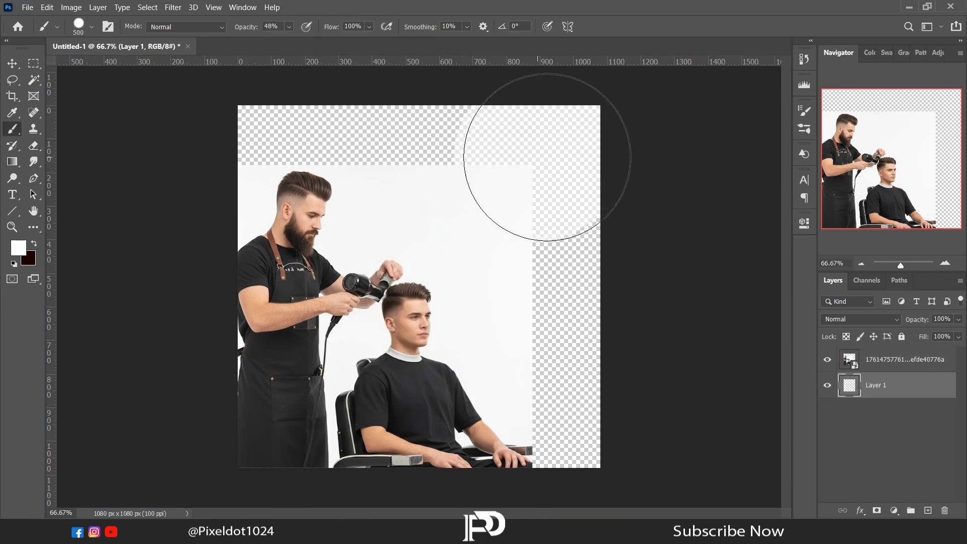
Step: Paint the empty canvas above and beside the photo with light grey f7f7f7 sampled from the photo's background
{"action": "left_click", "coordinate": [543, 146]}
{"action": "left_click", "coordinate": [550, 162]}
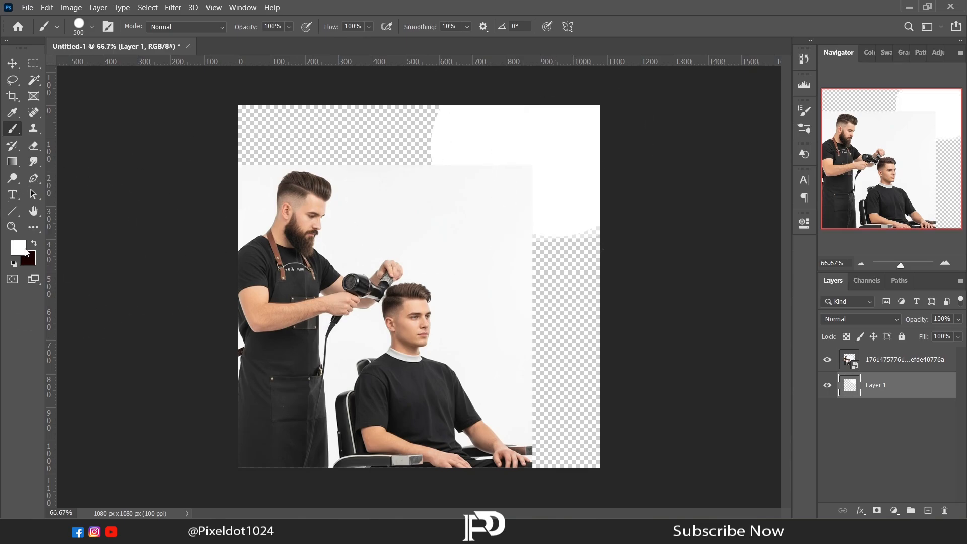
{"action": "left_click", "coordinate": [18, 248]}
{"action": "left_click", "coordinate": [426, 173]}
{"action": "left_click", "coordinate": [742, 60]}
{"action": "mouse_move", "coordinate": [594, 183]}
{"action": "left_mouse_down"}
{"action": "mouse_move", "coordinate": [527, 150]}
{"action": "mouse_move", "coordinate": [378, 103]}
{"action": "mouse_move", "coordinate": [179, 141]}
{"action": "left_mouse_up"}
{"action": "left_click", "coordinate": [571, 439]}
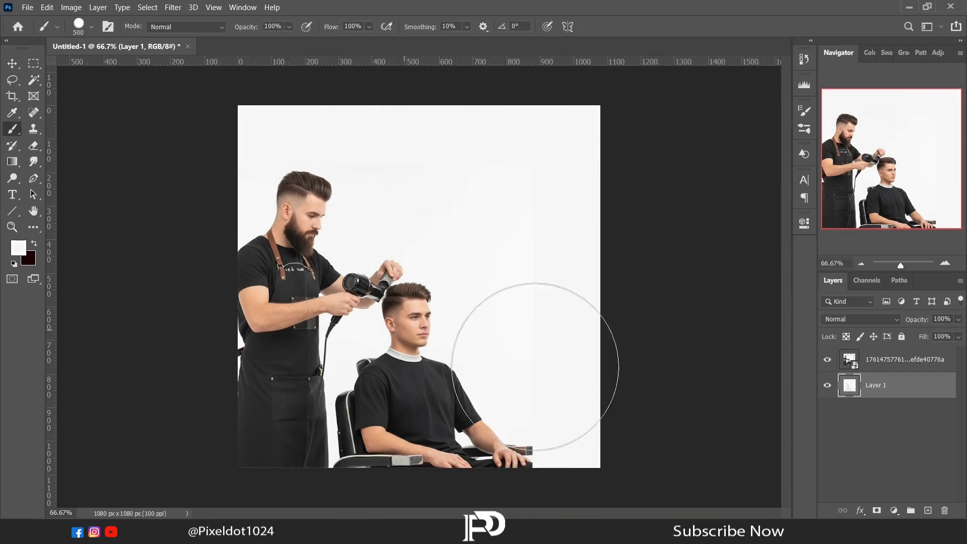
Step: Merge the barber photo layer with the painted background layer beneath it
{"action": "right_click", "coordinate": [881, 360]}
{"action": "left_click", "coordinate": [868, 362]}
{"action": "key", "text": "ctrl+e"}
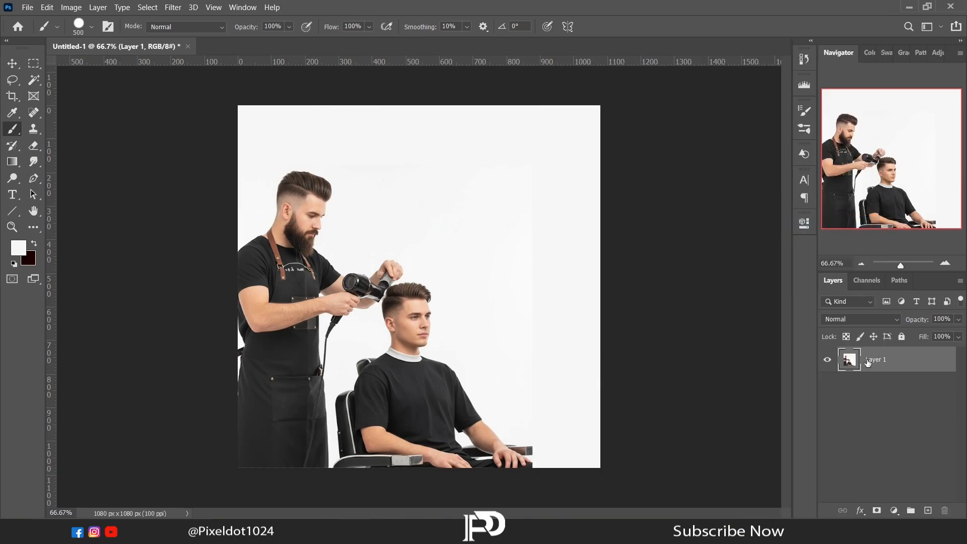
Step: Add a new layer and select a full-height rectangle covering about the right third of the canvas
{"action": "left_click", "coordinate": [928, 511]}
{"action": "key", "text": "m"}
{"action": "left_click_drag", "start_coordinate": [609, 100], "coordinate": [470, 499]}
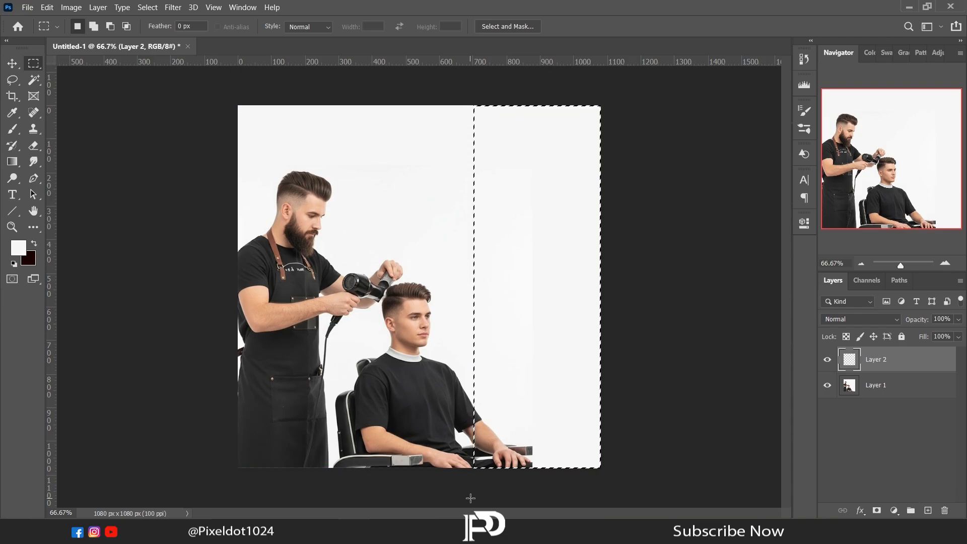
Step: Fill the rectangular selection with a strong blue (hue 215°) and deselect it
{"action": "left_click", "coordinate": [19, 247]}
{"action": "left_click", "coordinate": [630, 131]}
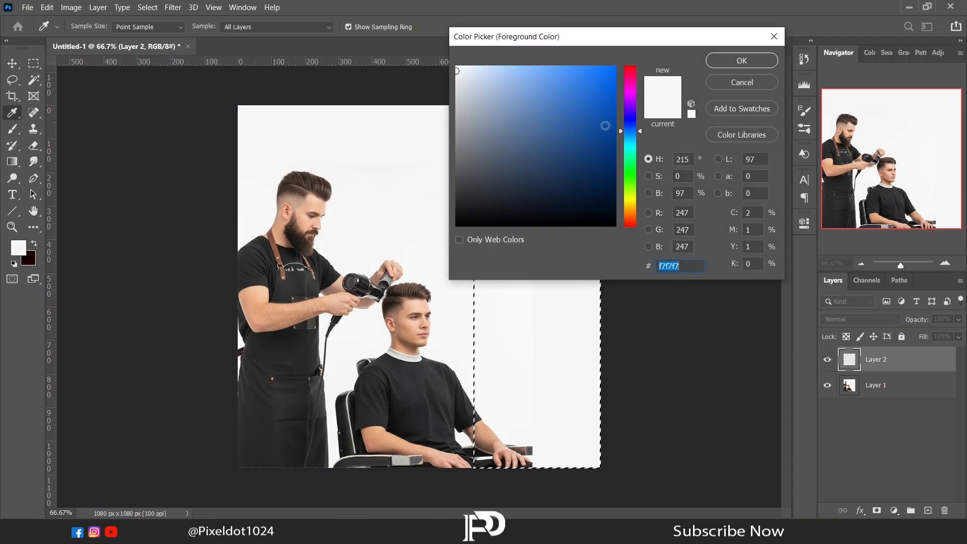
{"action": "left_click", "coordinate": [617, 104]}
{"action": "left_click", "coordinate": [742, 61]}
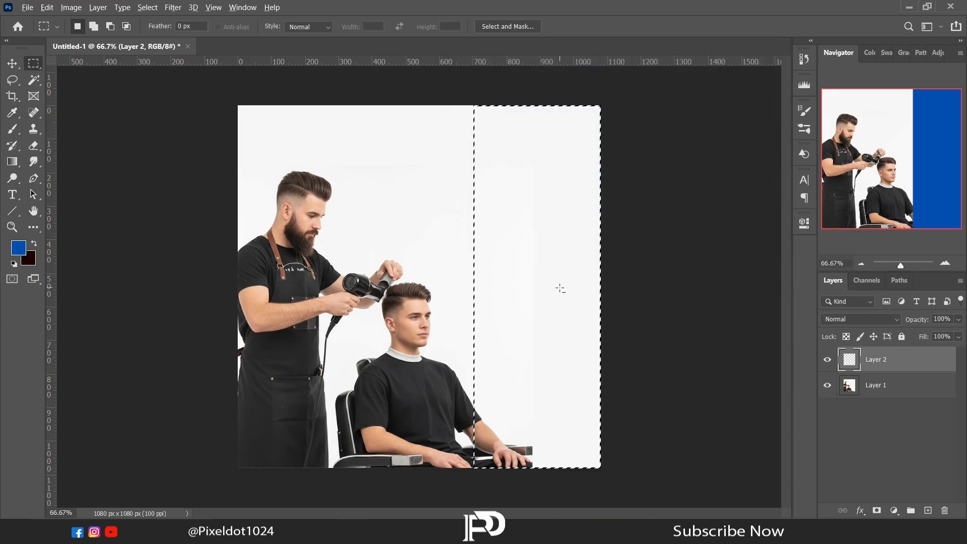
{"action": "key", "text": "alt+BackSpace"}
{"action": "key", "text": "ctrl+d"}
Step: Select the two men with the chair on Layer 1 with the Magic Wand and copy them to a new layer
{"action": "key", "text": "l"}
{"action": "left_click", "coordinate": [855, 384]}
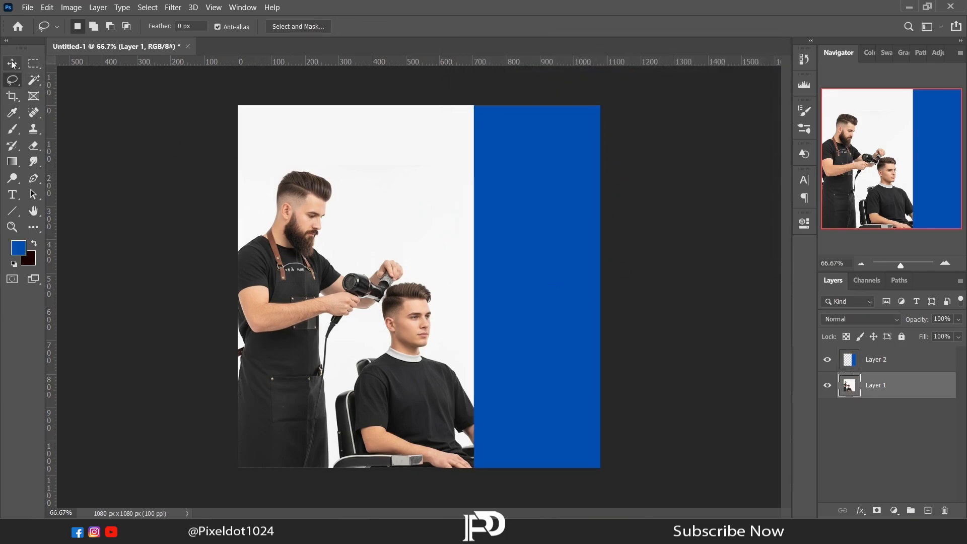
{"action": "key", "text": "w"}
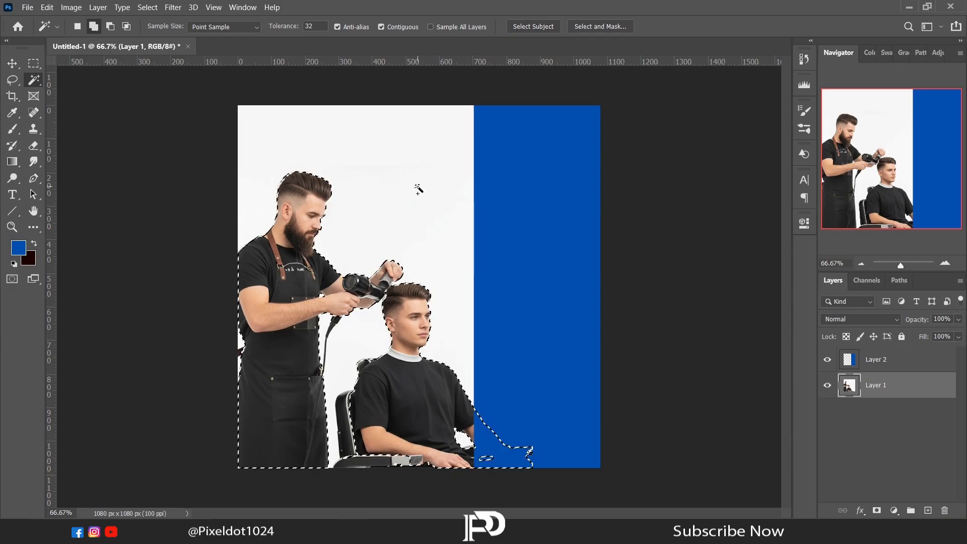
{"action": "left_click", "coordinate": [17, 83]}
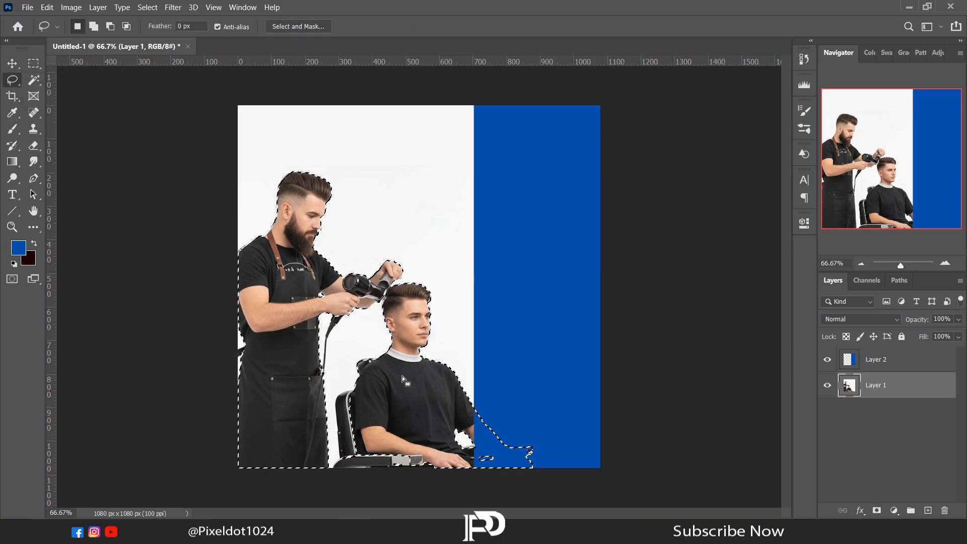
{"action": "right_click", "coordinate": [402, 376]}
{"action": "left_click", "coordinate": [421, 232]}
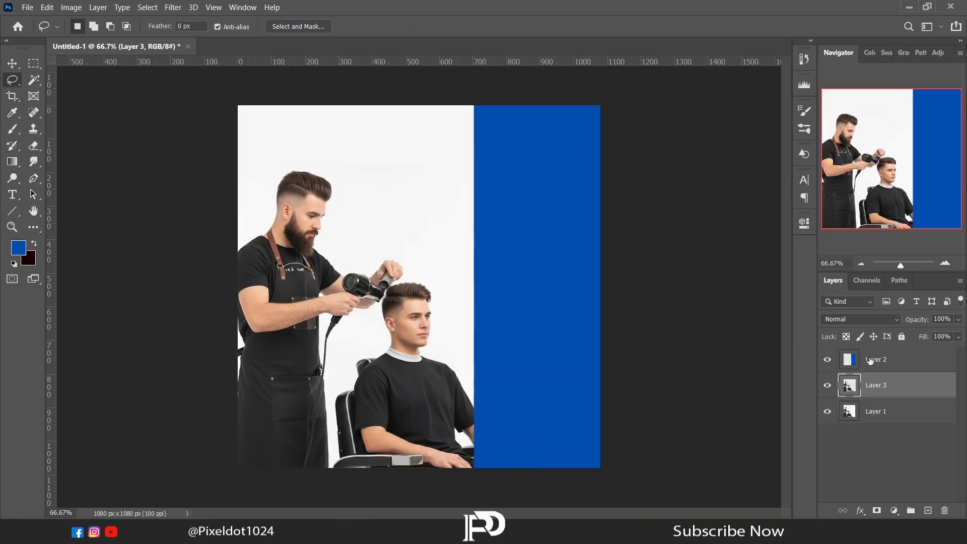
Step: Place the cutout layer above the blue panel and widen the panel slightly towards the client
{"action": "left_click", "coordinate": [870, 396]}
{"action": "right_click", "coordinate": [424, 248]}
{"action": "left_click", "coordinate": [464, 357]}
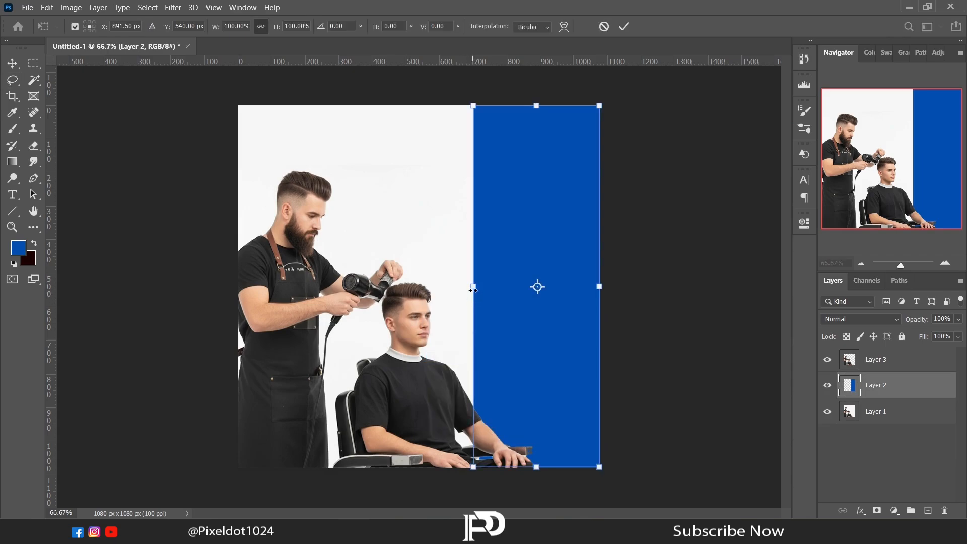
{"action": "left_click_drag", "start_coordinate": [474, 286], "coordinate": [459, 294]}
{"action": "key", "text": "Return"}
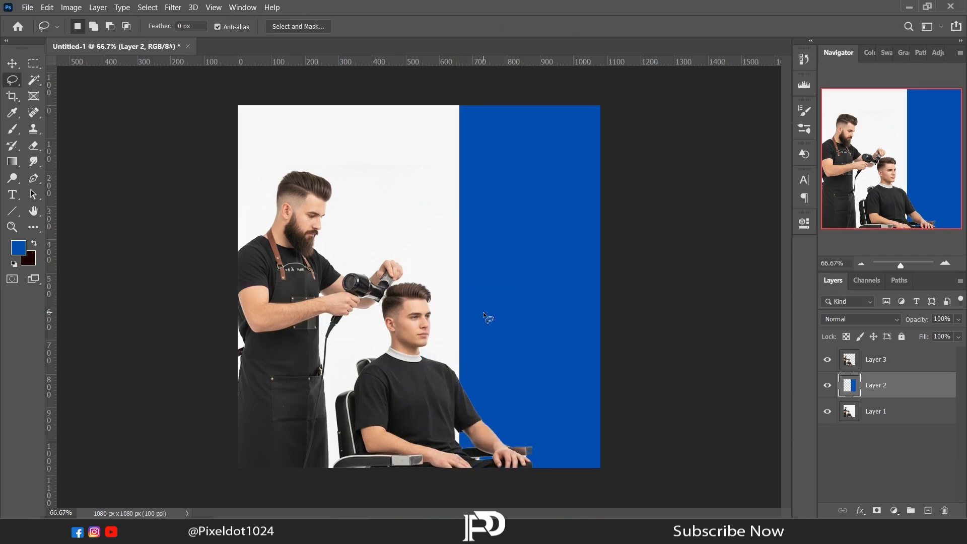
Step: Place the scissors image, rotated about 6°, at the top of the white area beneath the blue panel and duplicate its layer
{"action": "left_click", "coordinate": [870, 359]}
{"action": "left_click", "coordinate": [332, 532]}
{"action": "left_click_drag", "start_coordinate": [401, 86], "coordinate": [430, 135]}
{"action": "left_click_drag", "start_coordinate": [503, 141], "coordinate": [504, 151]}
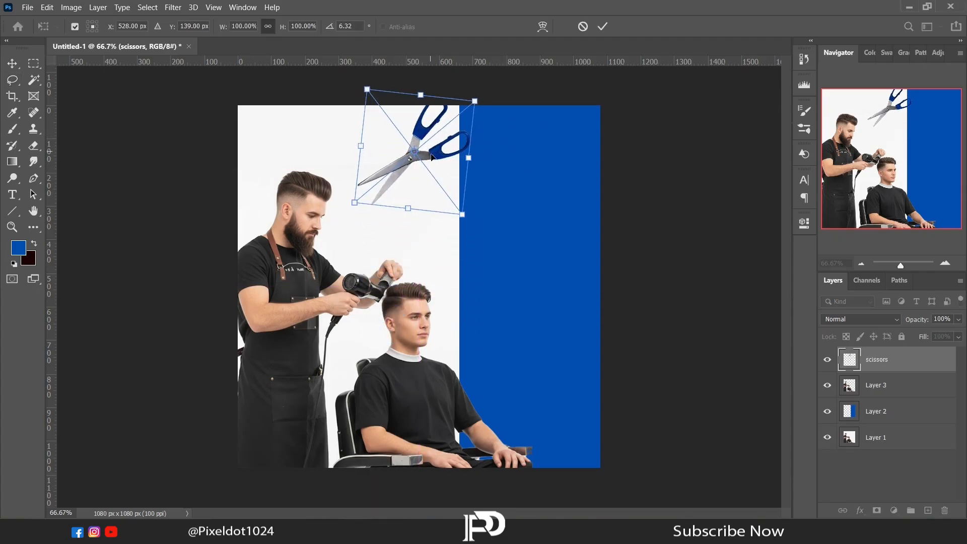
{"action": "key", "text": "Return"}
{"action": "mouse_move", "coordinate": [856, 361]}
{"action": "left_mouse_down"}
{"action": "mouse_move", "coordinate": [857, 414]}
{"action": "mouse_move", "coordinate": [870, 422]}
{"action": "left_mouse_up"}
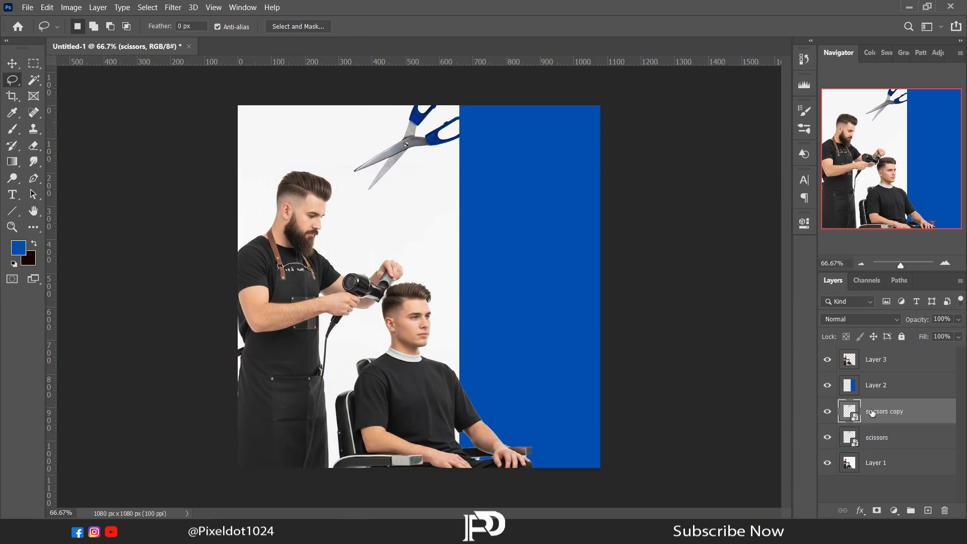
Step: Flip the scissors copy vertically, scale it to about 38%, rotate it to about -171° and place it at the canvas's left edge above the barber
{"action": "right_click", "coordinate": [423, 188]}
{"action": "left_click", "coordinate": [464, 361]}
{"action": "left_click_drag", "start_coordinate": [433, 146], "coordinate": [371, 230]}
{"action": "right_click", "coordinate": [374, 231]}
{"action": "left_click", "coordinate": [413, 425]}
{"action": "left_click_drag", "start_coordinate": [412, 268], "coordinate": [380, 244]}
{"action": "left_click_drag", "start_coordinate": [407, 234], "coordinate": [412, 145]}
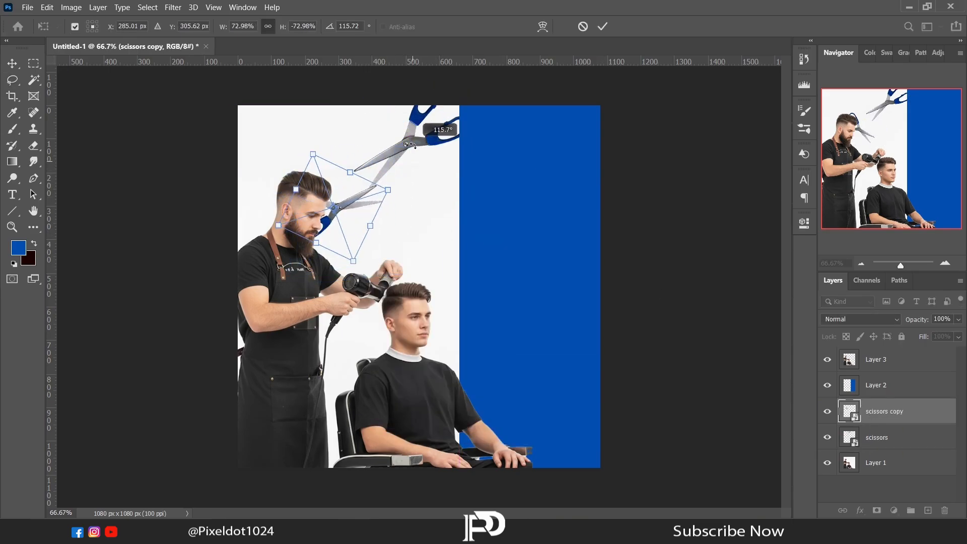
{"action": "left_click_drag", "start_coordinate": [354, 224], "coordinate": [260, 240]}
{"action": "left_click_drag", "start_coordinate": [261, 276], "coordinate": [251, 246]}
{"action": "left_click_drag", "start_coordinate": [277, 162], "coordinate": [288, 222]}
{"action": "left_click_drag", "start_coordinate": [258, 220], "coordinate": [270, 205]}
{"action": "left_click_drag", "start_coordinate": [293, 194], "coordinate": [258, 178]}
{"action": "left_click_drag", "start_coordinate": [247, 159], "coordinate": [252, 172]}
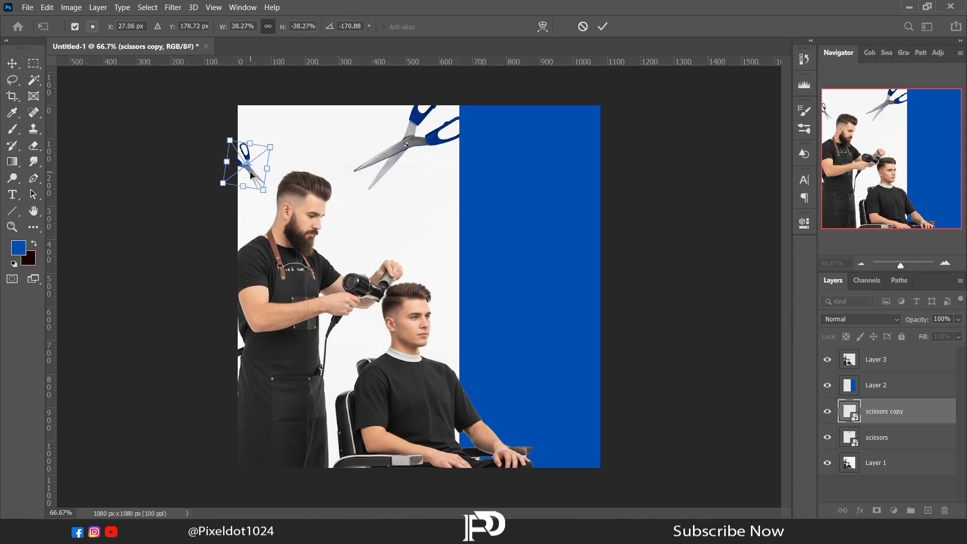
{"action": "key", "text": "Return"}
Step: Duplicate the original scissors again and place a small rotated copy beside the client's head, partly behind the blue panel
{"action": "left_click", "coordinate": [849, 437]}
{"action": "key", "text": "ctrl+j"}
{"action": "right_click", "coordinate": [448, 204]}
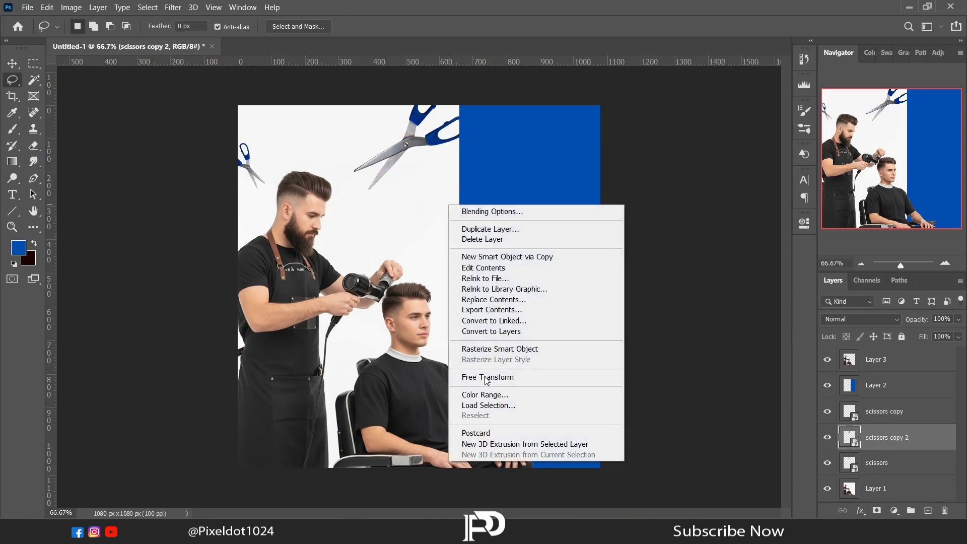
{"action": "left_click", "coordinate": [486, 378]}
{"action": "left_click_drag", "start_coordinate": [411, 164], "coordinate": [399, 266]}
{"action": "left_click_drag", "start_coordinate": [445, 304], "coordinate": [403, 247]}
{"action": "left_click_drag", "start_coordinate": [428, 269], "coordinate": [335, 212]}
{"action": "left_click_drag", "start_coordinate": [385, 227], "coordinate": [458, 347]}
{"action": "left_click_drag", "start_coordinate": [514, 333], "coordinate": [512, 318]}
{"action": "left_click_drag", "start_coordinate": [461, 346], "coordinate": [479, 338]}
{"action": "left_click_drag", "start_coordinate": [489, 323], "coordinate": [487, 340]}
{"action": "left_click_drag", "start_coordinate": [458, 328], "coordinate": [466, 337]}
{"action": "key", "text": "Return"}
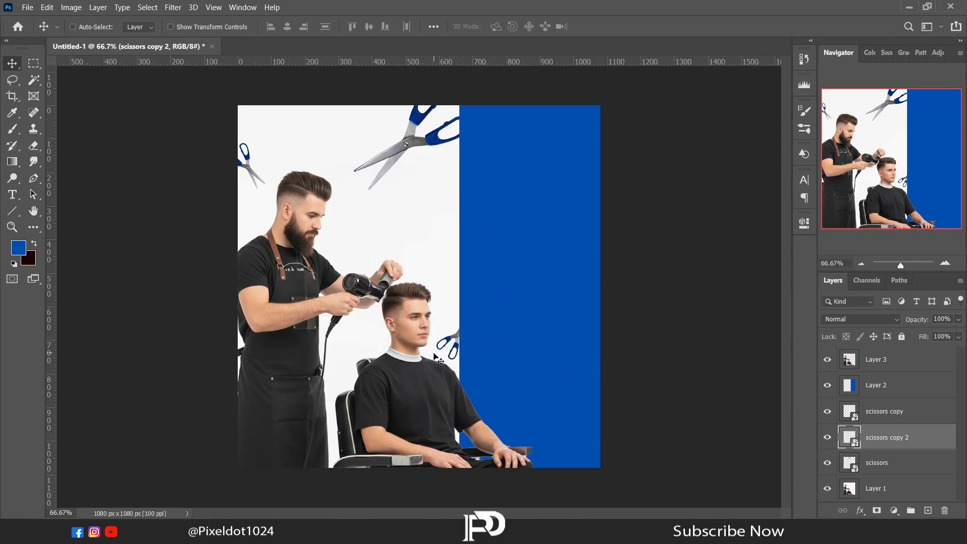
Step: Slightly enlarge the small scissors copy at the canvas's left edge
{"action": "left_click", "coordinate": [841, 422]}
{"action": "key", "text": "l"}
{"action": "right_click", "coordinate": [307, 227]}
{"action": "left_click", "coordinate": [336, 343]}
{"action": "left_click_drag", "start_coordinate": [270, 193], "coordinate": [278, 202]}
{"action": "key", "text": "Return"}
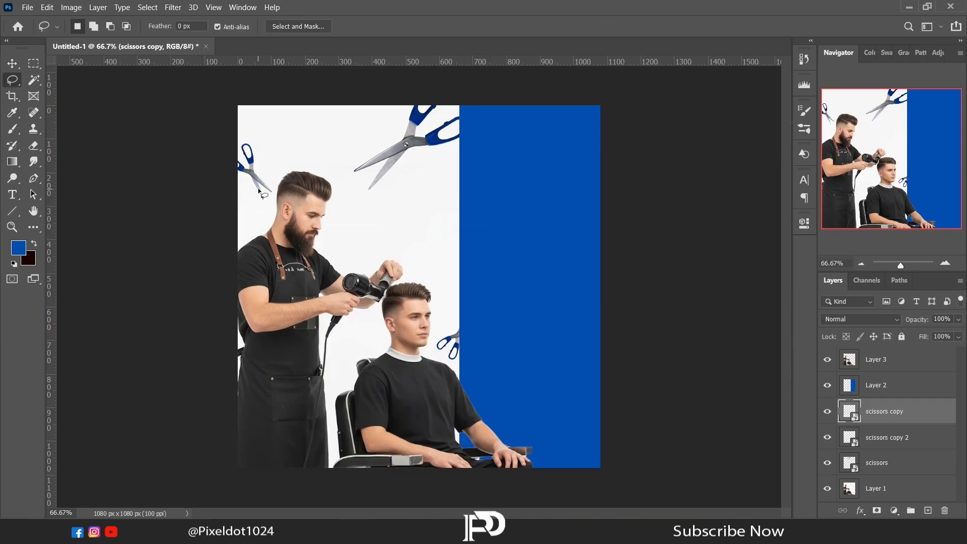
Step: Place the Fabric texture image above the blue panel layer so that it covers the whole canvas
{"action": "left_click", "coordinate": [876, 388]}
{"action": "left_click", "coordinate": [398, 529]}
{"action": "left_click_drag", "start_coordinate": [267, 113], "coordinate": [394, 398]}
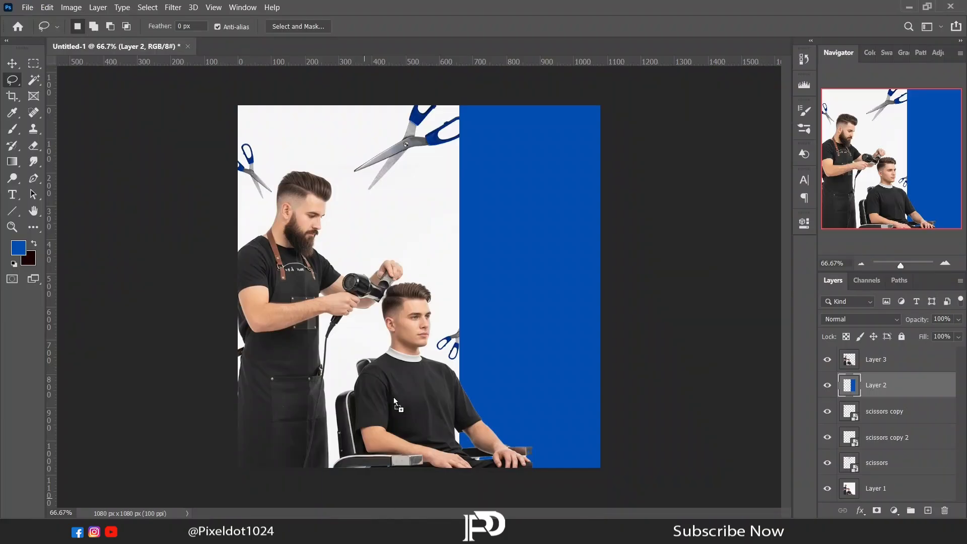
{"action": "left_click_drag", "start_coordinate": [504, 203], "coordinate": [504, 203]}
{"action": "key", "text": "Return"}
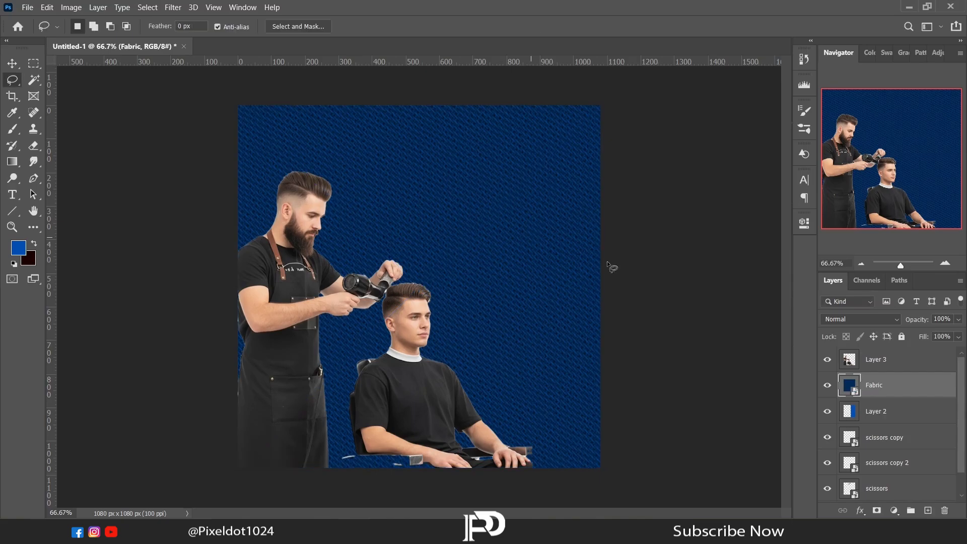
Step: Clip the Fabric texture to the blue panel and lower its opacity to about 51%
{"action": "right_click", "coordinate": [879, 385]}
{"action": "left_click", "coordinate": [749, 272]}
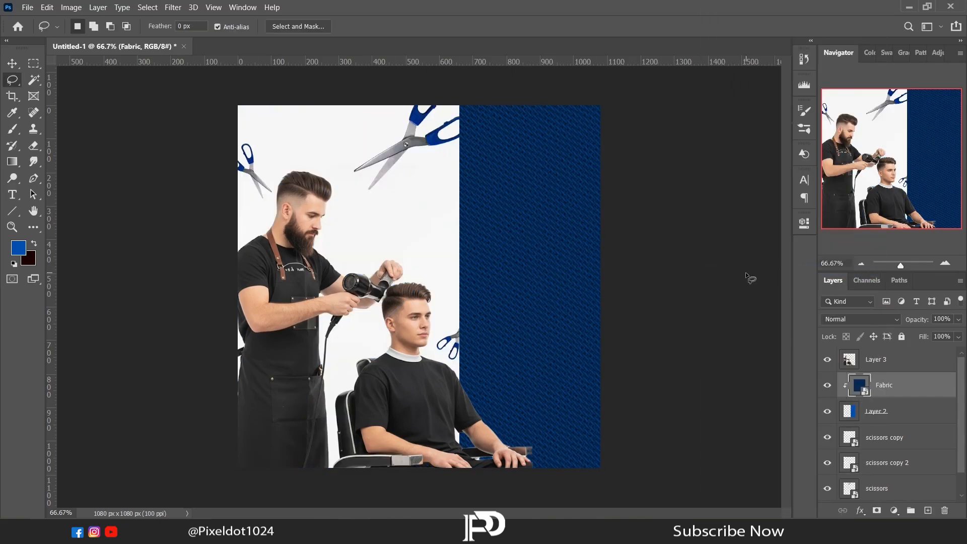
{"action": "left_click_drag", "start_coordinate": [958, 331], "coordinate": [939, 334]}
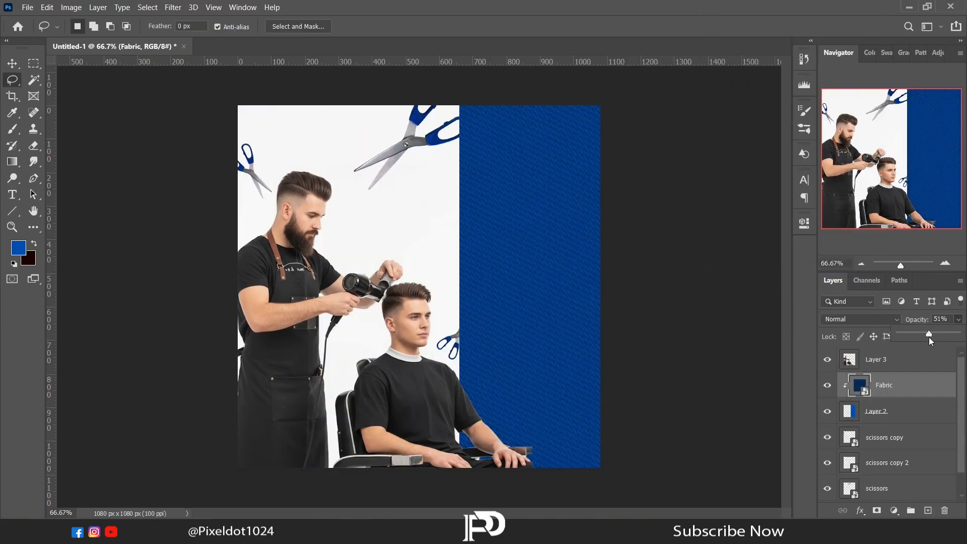
{"action": "left_click", "coordinate": [959, 320]}
Step: Apply a Gaussian Blur with a 3.0 pixel radius to the scissors copy layer and collapse its filter list
{"action": "scroll", "coordinate": [965, 391], "scroll_direction": "down", "scroll_amount": 1}
{"action": "left_click", "coordinate": [895, 423]}
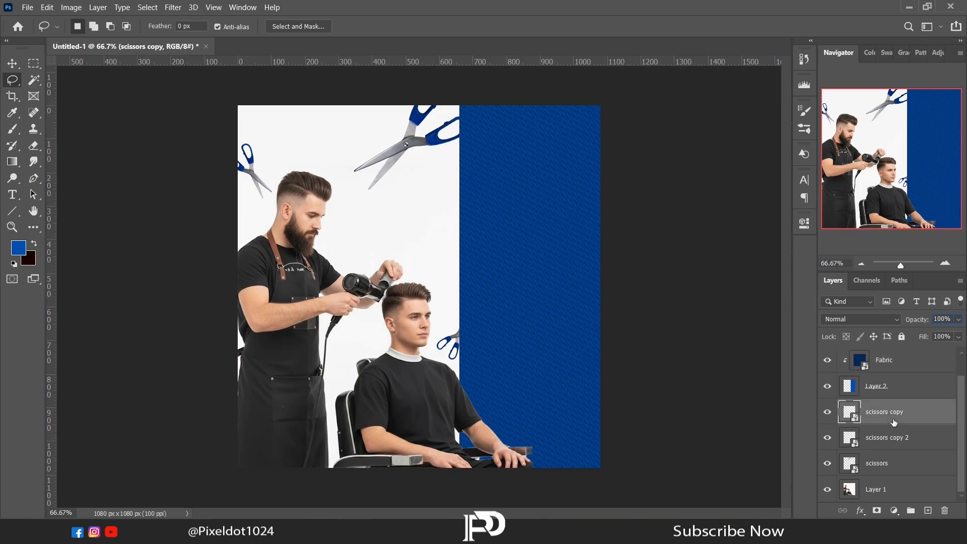
{"action": "left_click", "coordinate": [173, 7]}
{"action": "mouse_move", "coordinate": [242, 141]}
{"action": "left_click", "coordinate": [348, 187]}
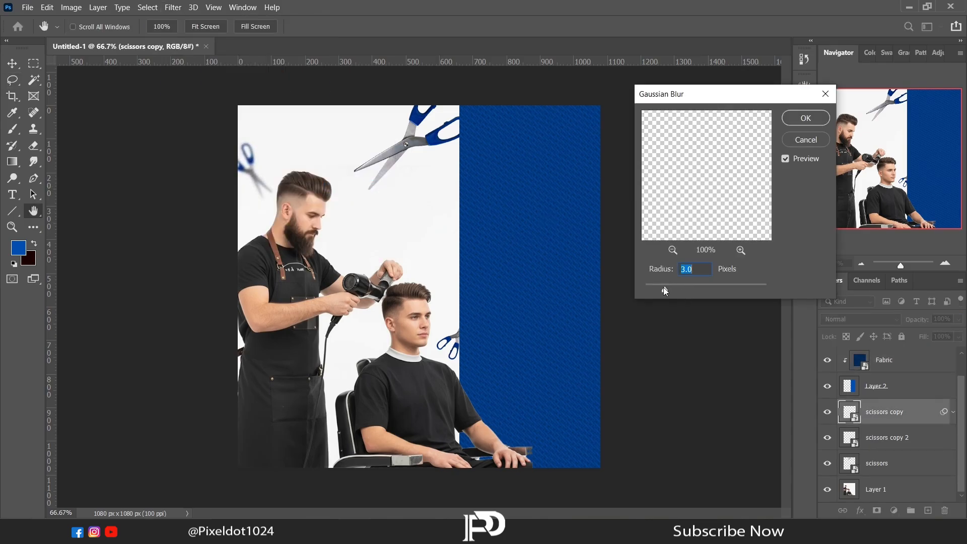
{"action": "left_click", "coordinate": [793, 121]}
{"action": "left_click", "coordinate": [953, 412]}
Step: Apply the 3.0 pixel Gaussian Blur to the scissors copy 2 layer and collapse its filter list
{"action": "left_click", "coordinate": [902, 437]}
{"action": "left_click", "coordinate": [173, 7]}
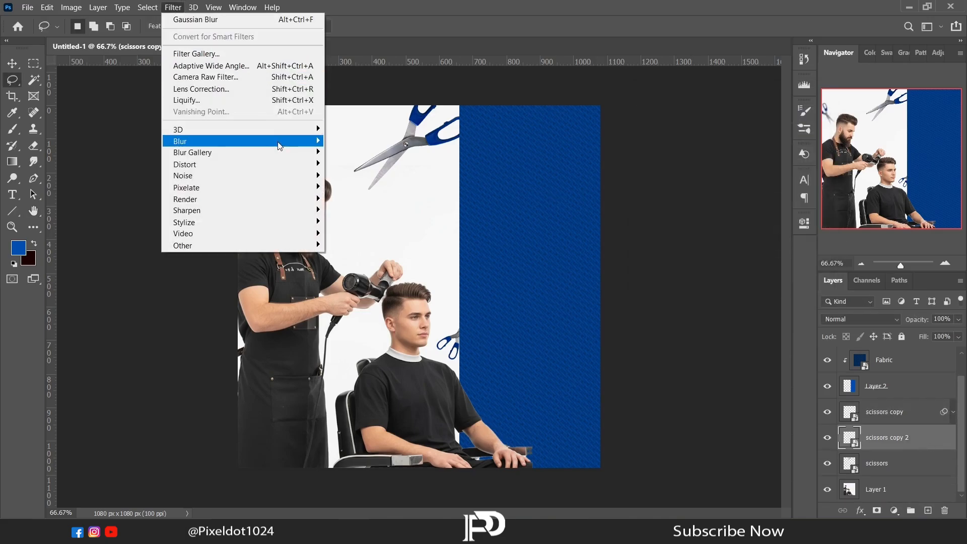
{"action": "mouse_move", "coordinate": [282, 143]}
{"action": "left_click", "coordinate": [347, 188]}
{"action": "left_click", "coordinate": [789, 123]}
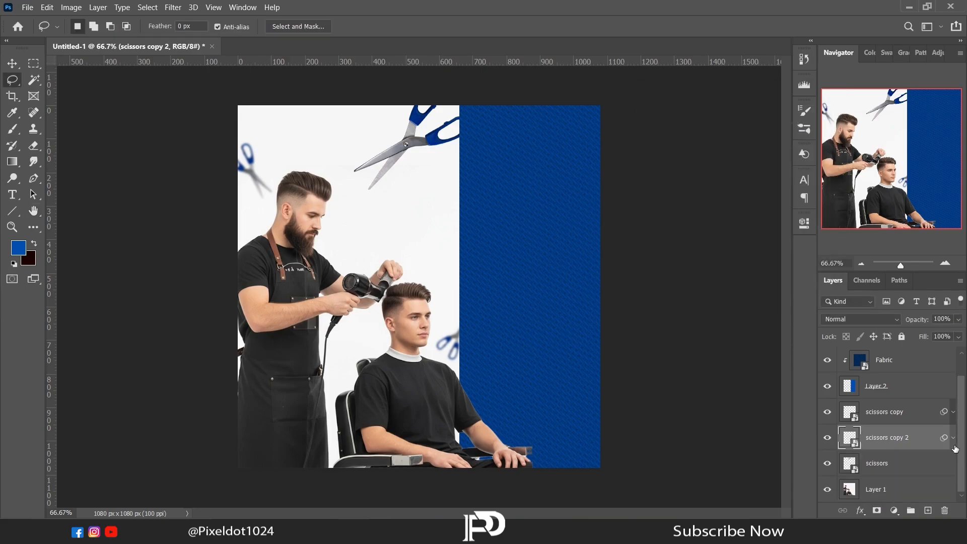
{"action": "left_click", "coordinate": [953, 437]}
Step: Apply the 3.0 pixel Gaussian Blur to the original scissors layer and collapse its filter list
{"action": "left_click", "coordinate": [876, 463]}
{"action": "left_click", "coordinate": [173, 7]}
{"action": "mouse_move", "coordinate": [282, 141]}
{"action": "left_click", "coordinate": [352, 188]}
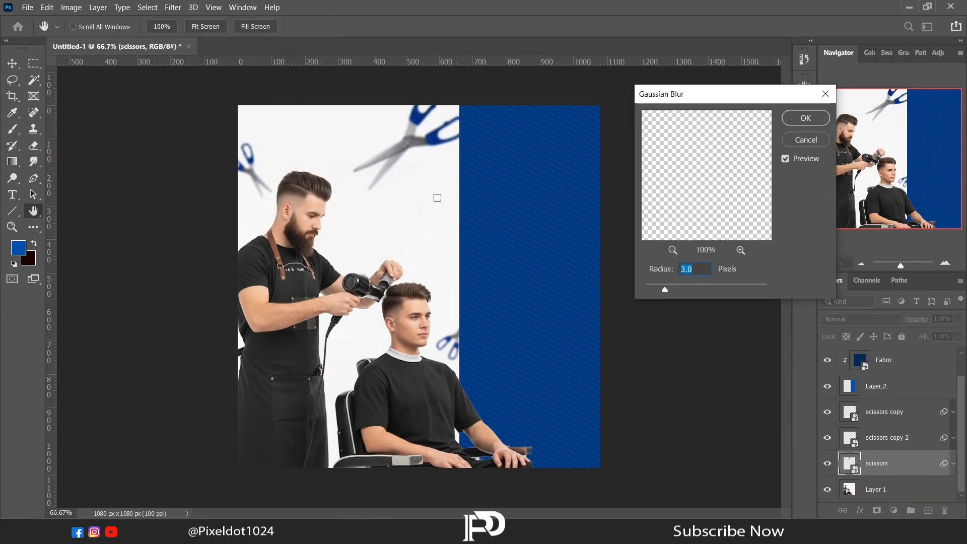
{"action": "left_click", "coordinate": [792, 124]}
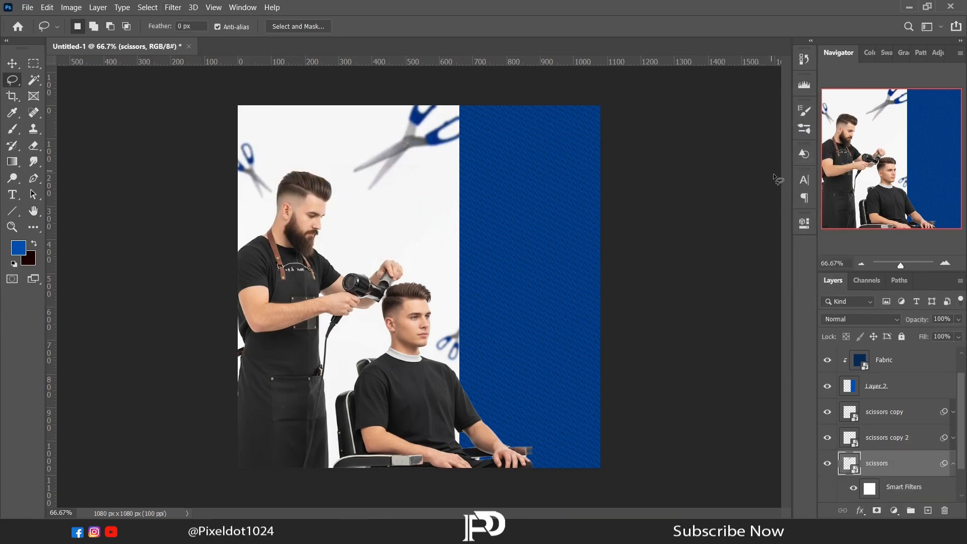
{"action": "left_click", "coordinate": [953, 463]}
Step: Add a drop shadow to the blue panel on Layer 2, adjusting its blend mode, opacity and size, and collapse the effects list
{"action": "left_click", "coordinate": [887, 386]}
{"action": "left_click", "coordinate": [860, 510]}
{"action": "left_click", "coordinate": [862, 504]}
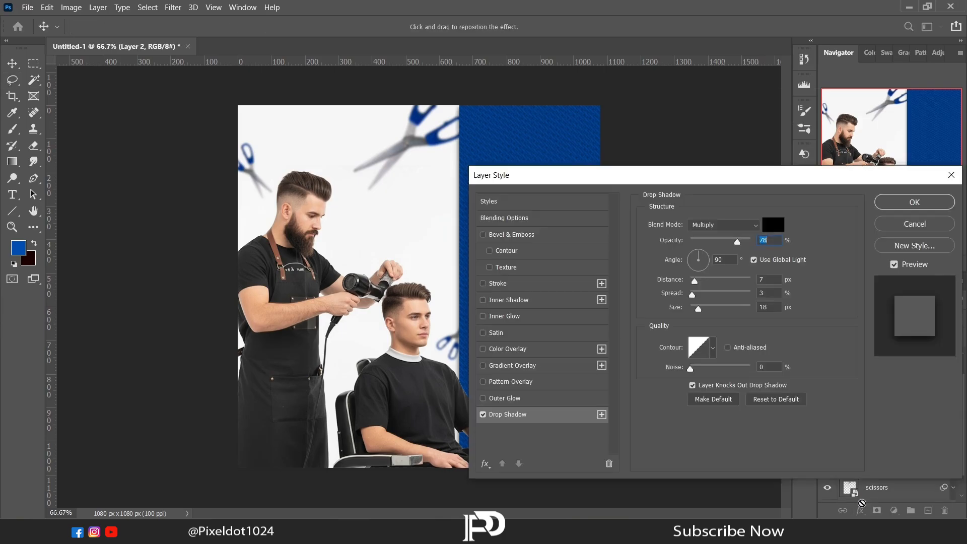
{"action": "left_click", "coordinate": [735, 228]}
{"action": "left_click", "coordinate": [719, 209]}
{"action": "left_click_drag", "start_coordinate": [746, 239], "coordinate": [755, 240]}
{"action": "left_click_drag", "start_coordinate": [698, 298], "coordinate": [701, 308]}
{"action": "left_click", "coordinate": [884, 202]}
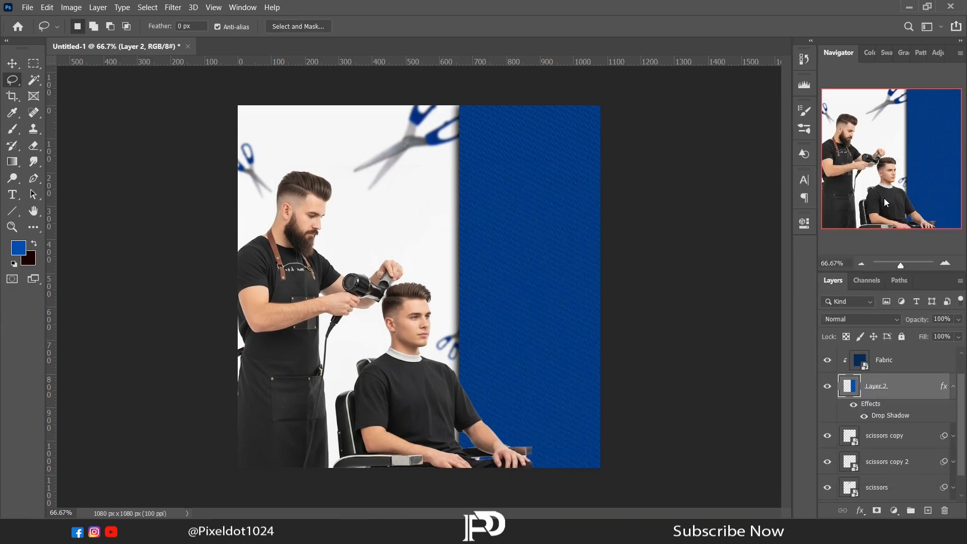
{"action": "left_click", "coordinate": [954, 385]}
Step: Move the scissors copy partly off the canvas's left edge
{"action": "left_click", "coordinate": [891, 437]}
{"action": "left_click", "coordinate": [876, 414]}
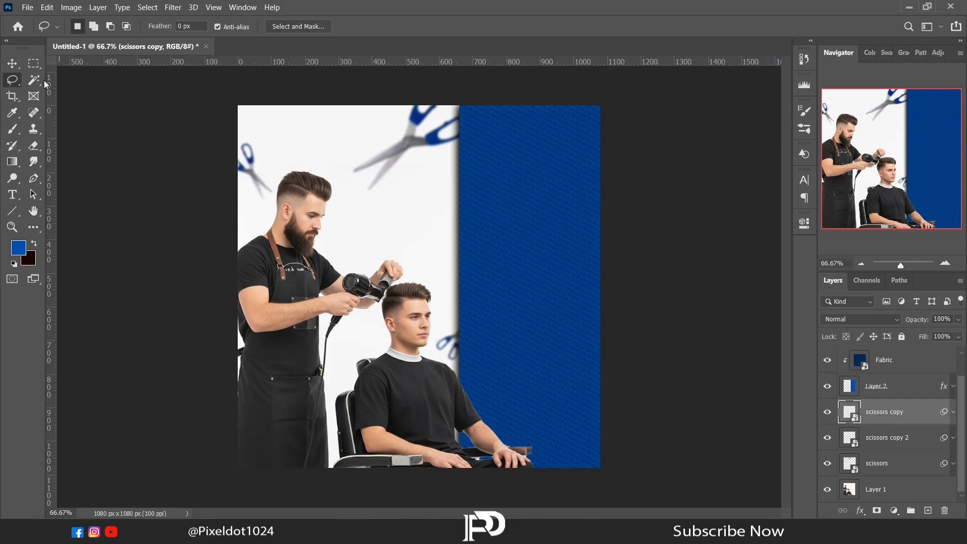
{"action": "key", "text": "v"}
{"action": "left_click_drag", "start_coordinate": [265, 197], "coordinate": [252, 189]}
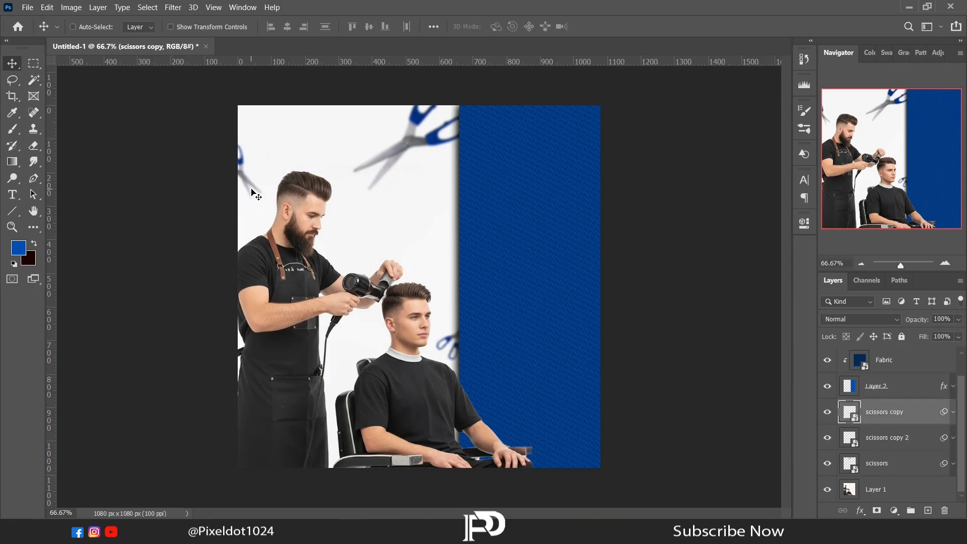
Step: Create a text box about 313 by 163 px above Layer 3 on the blue panel, using Arial Regular at 30 pt
{"action": "key", "text": "ctrl+shift+alt+e"}
{"action": "key", "text": "t"}
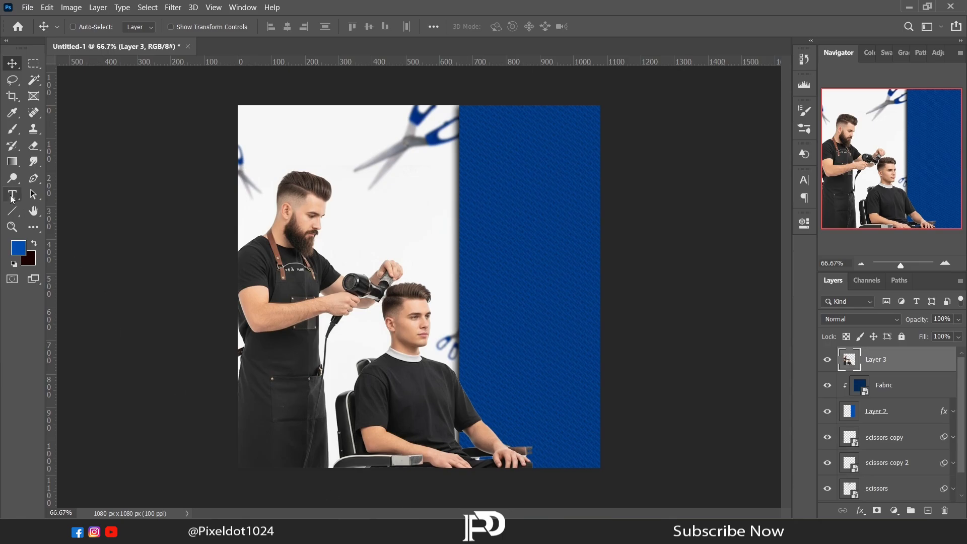
{"action": "left_click_drag", "start_coordinate": [482, 191], "coordinate": [582, 245]}
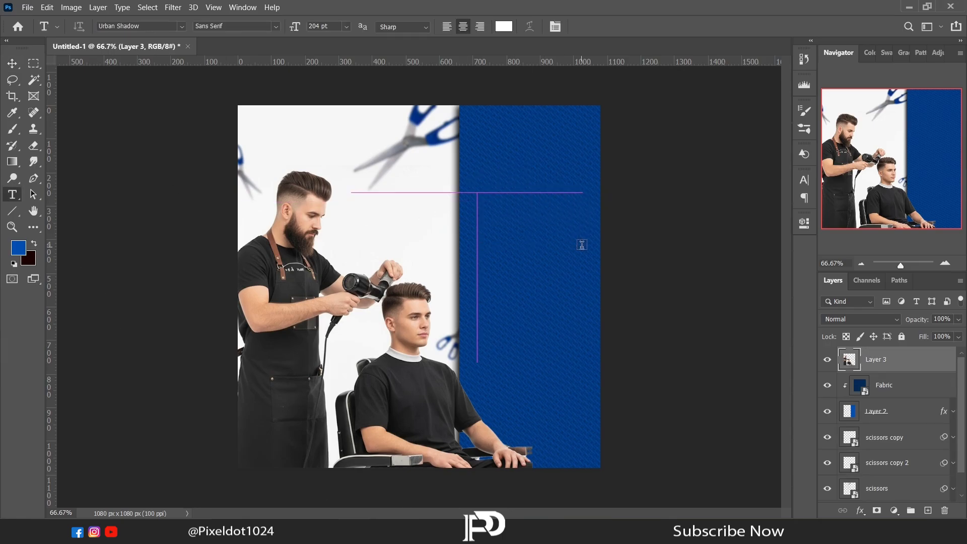
{"action": "left_click", "coordinate": [805, 225]}
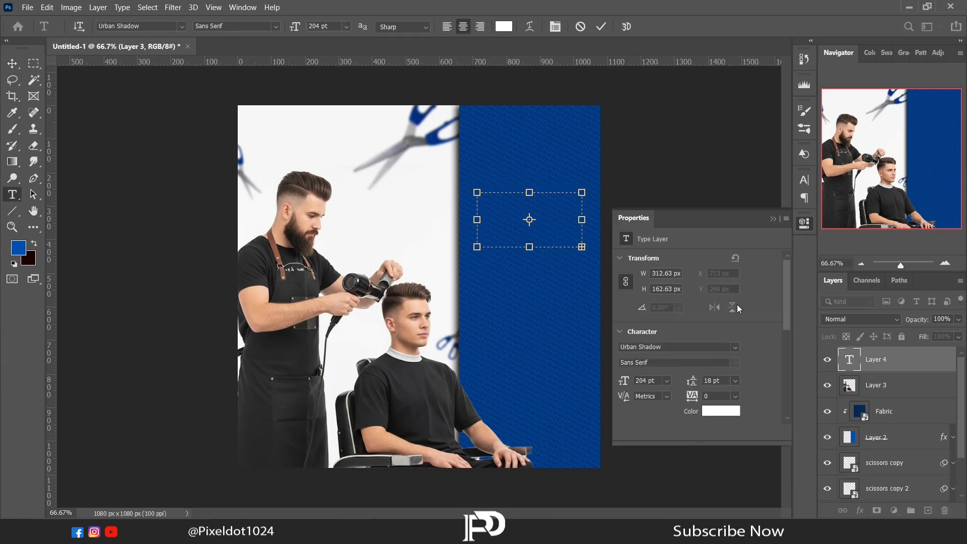
{"action": "left_click", "coordinate": [735, 348]}
{"action": "left_click", "coordinate": [663, 45]}
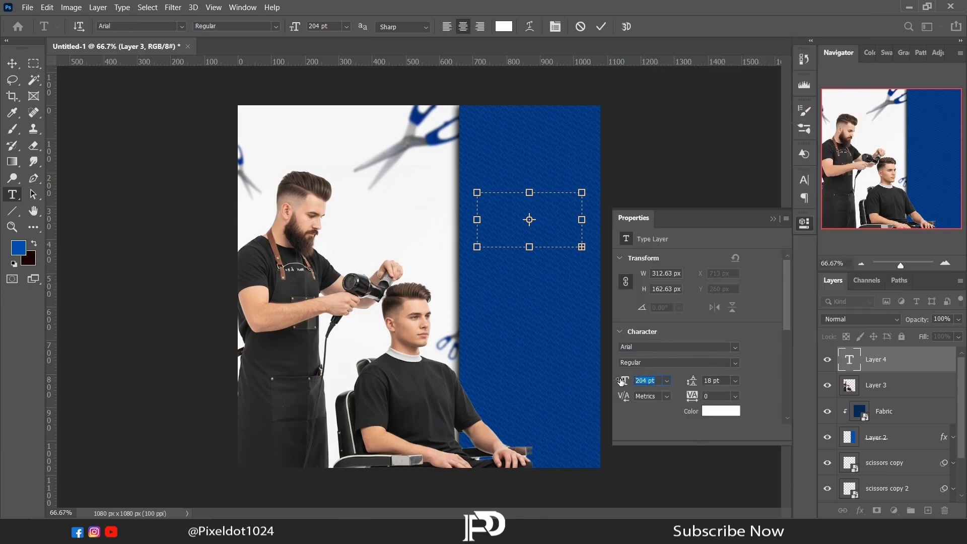
{"action": "left_click", "coordinate": [634, 219]}
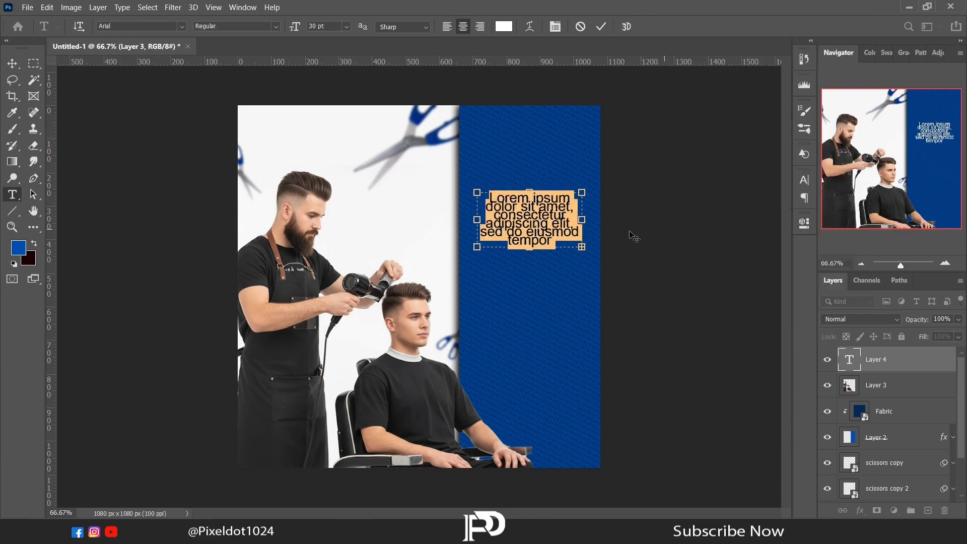
Step: Fill the text box with LUXURY BARBERSHOP, adjust its line spacing and fit the box near the blue panel's upper end
{"action": "type", "text": "LUXURY BARBERSHOP"}
{"action": "key", "text": "ctrl+a"}
{"action": "left_click", "coordinate": [805, 223]}
{"action": "left_click_drag", "start_coordinate": [692, 380], "coordinate": [710, 367]}
{"action": "left_click_drag", "start_coordinate": [529, 247], "coordinate": [522, 172]}
{"action": "left_click", "coordinate": [12, 63]}
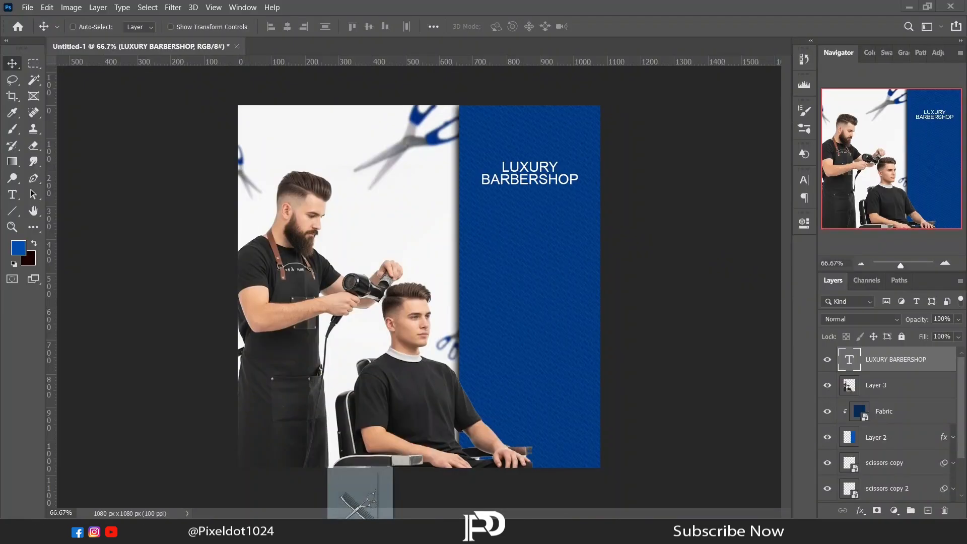
Step: Place the scissors logo image above the LUXURY BARBERSHOP text and give it a white Color Overlay at about 58% opacity
{"action": "left_click_drag", "start_coordinate": [545, 467], "coordinate": [532, 134]}
{"action": "key", "text": "Return"}
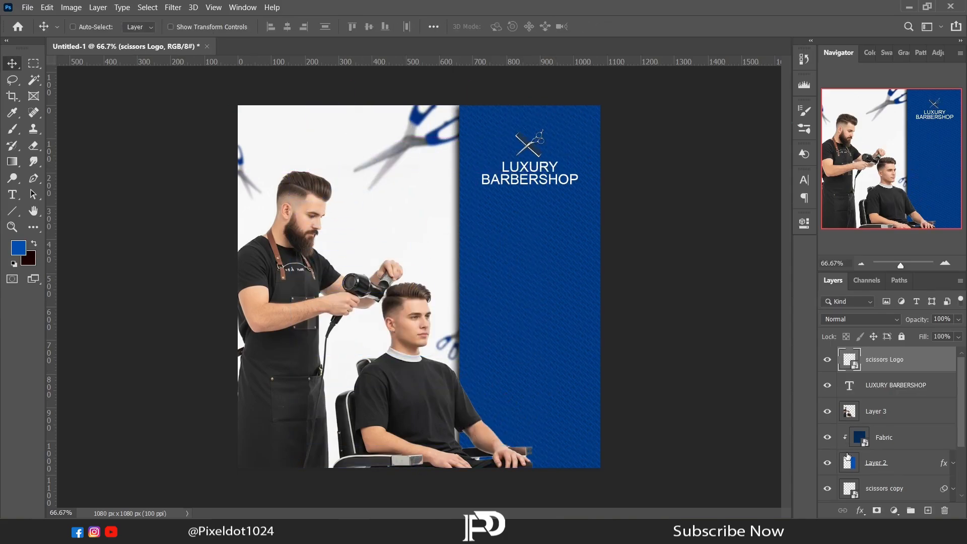
{"action": "left_click", "coordinate": [860, 511]}
{"action": "left_click", "coordinate": [875, 464]}
{"action": "left_click_drag", "start_coordinate": [750, 242], "coordinate": [725, 244]}
{"action": "left_click", "coordinate": [878, 206]}
Step: Shift the LUXURY BARBERSHOP text and the scissors logo down, leaving more space between them
{"action": "left_click", "coordinate": [920, 384]}
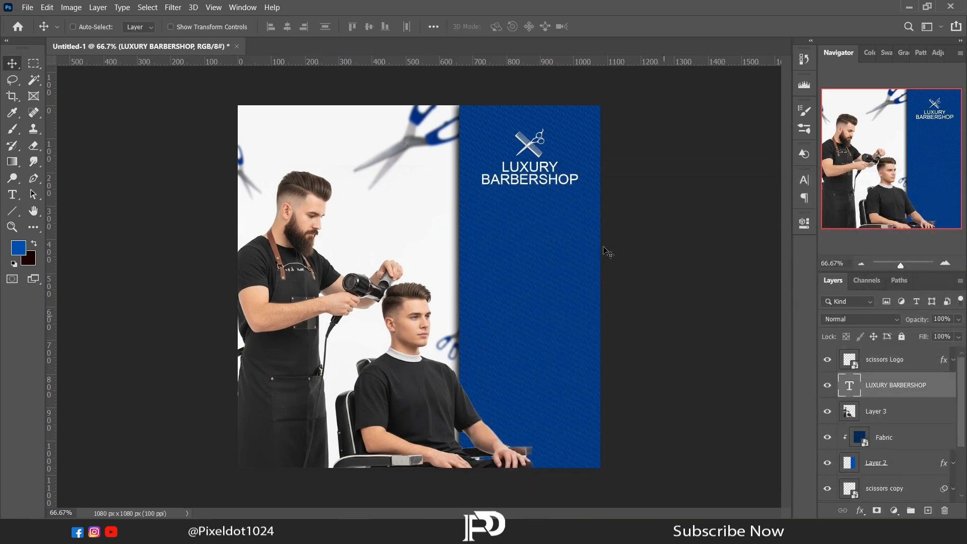
{"action": "key", "text": "shift+Down"}
{"action": "key", "text": "shift+Down"}
{"action": "key", "text": "shift+Down"}
{"action": "key", "text": "shift+Down"}
{"action": "left_click", "coordinate": [876, 364]}
{"action": "key", "text": "shift+Down"}
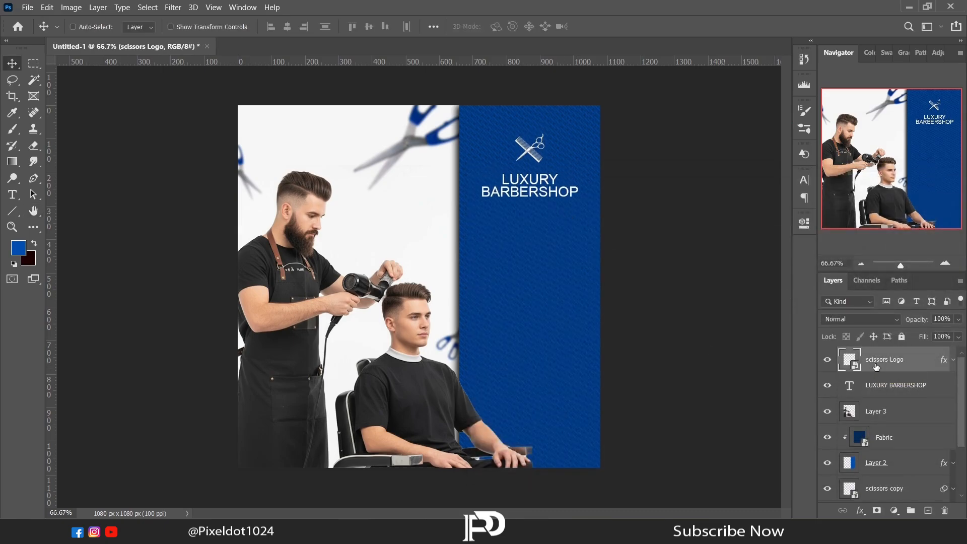
Step: Duplicate the LUXURY BARBERSHOP text layer and move the copy below the original
{"action": "left_click", "coordinate": [902, 385]}
{"action": "key", "text": "ctrl+j"}
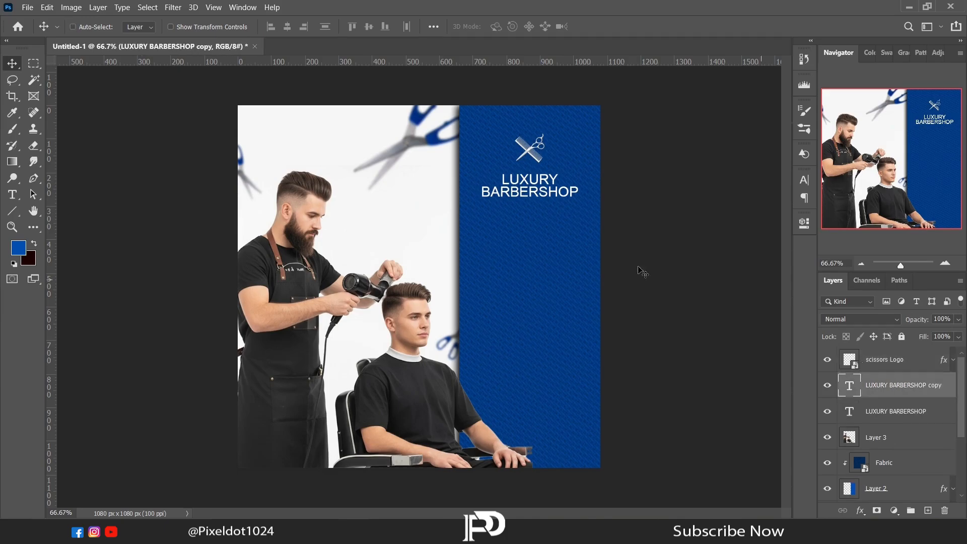
{"action": "key", "text": "shift+Down"}
{"action": "key", "text": "shift+Down"}
{"action": "key", "text": "shift+Down"}
{"action": "key", "text": "shift+Down"}
{"action": "key", "text": "shift+Down"}
{"action": "key", "text": "shift+Down"}
{"action": "key", "text": "shift+Down"}
{"action": "key", "text": "shift+Down"}
{"action": "key", "text": "shift+Down"}
{"action": "key", "text": "shift+Down"}
{"action": "key", "text": "shift+Down"}
{"action": "key", "text": "shift+Down"}
{"action": "key", "text": "shift+Down"}
{"action": "key", "text": "shift+Down"}
{"action": "key", "text": "shift+Down"}
{"action": "key", "text": "shift+Down"}
{"action": "key", "text": "shift+Down"}
Step: Replace the duplicated text with the two-line heading Modern Hair Styling in Urban Shadow at 48 pt
{"action": "left_click", "coordinate": [12, 194]}
{"action": "left_click", "coordinate": [527, 262]}
{"action": "key", "text": "ctrl+a"}
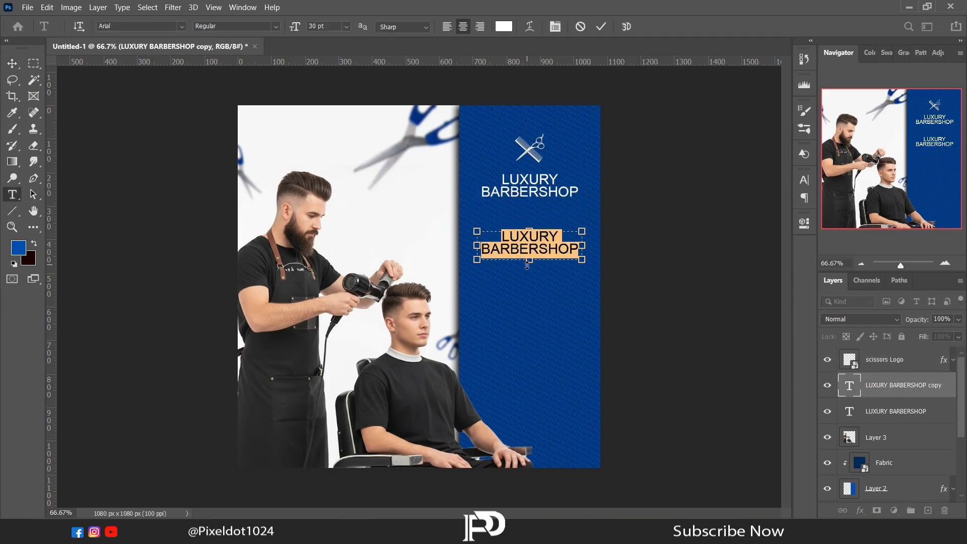
{"action": "type", "text": "Modern Hair Styling"}
{"action": "left_click", "coordinate": [547, 241]}
{"action": "key", "text": "BackSpace"}
{"action": "key", "text": "Return"}
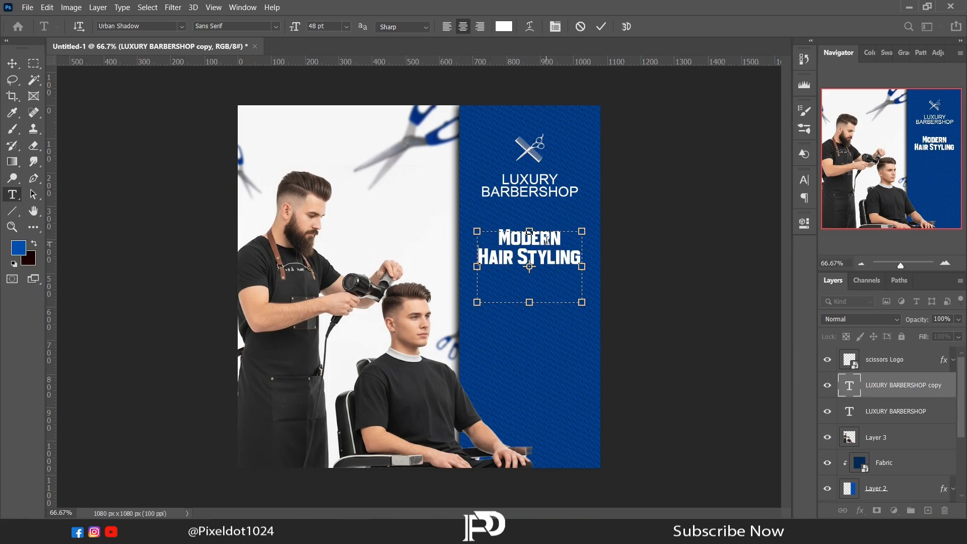
Step: Fit the Modern Hair Styling text box around its two lines, set the tracking to 20 and nudge the heading up
{"action": "left_click_drag", "start_coordinate": [530, 302], "coordinate": [529, 275]}
{"action": "left_click_drag", "start_coordinate": [483, 253], "coordinate": [476, 253]}
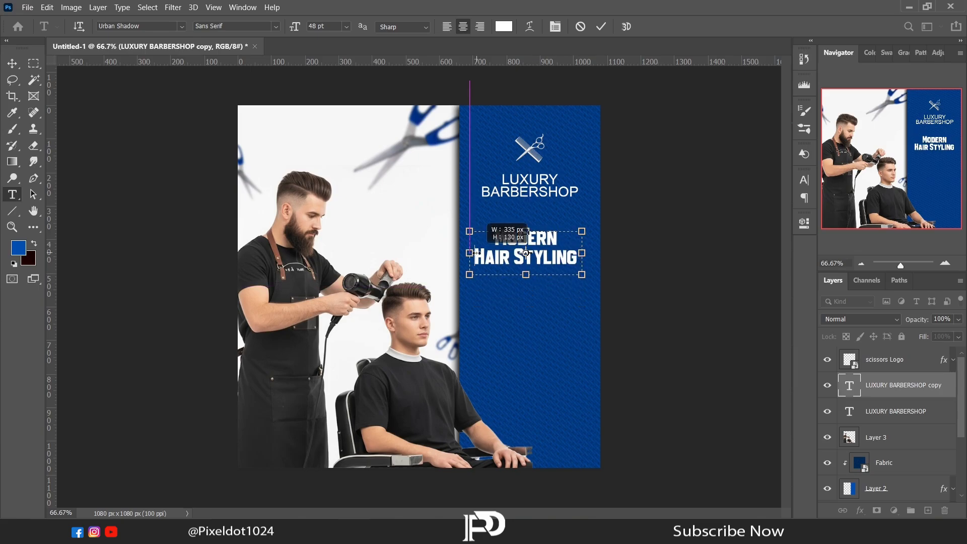
{"action": "left_click_drag", "start_coordinate": [582, 253], "coordinate": [496, 227]}
{"action": "left_click", "coordinate": [805, 222]}
{"action": "left_click_drag", "start_coordinate": [687, 397], "coordinate": [689, 397]}
{"action": "left_click", "coordinate": [773, 219]}
{"action": "left_click", "coordinate": [12, 64]}
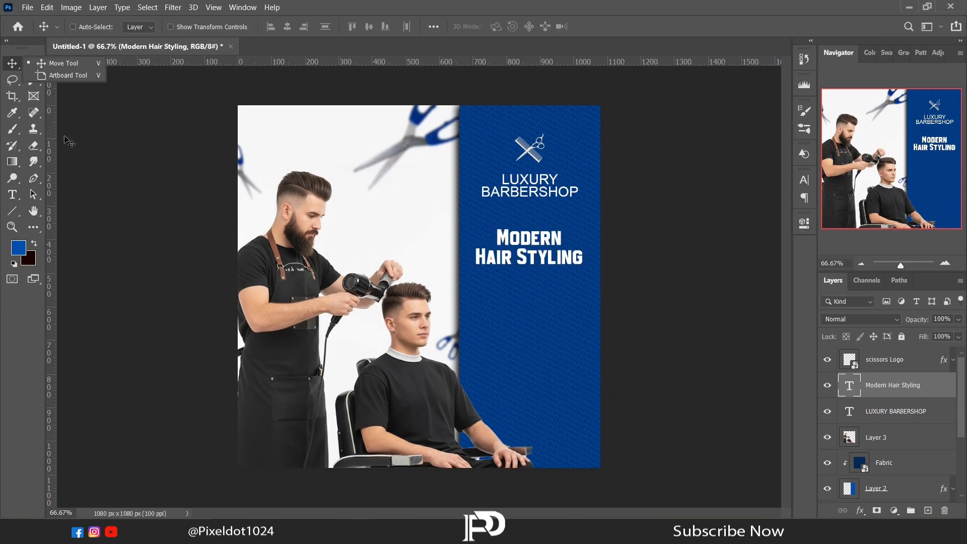
{"action": "left_click", "coordinate": [15, 66]}
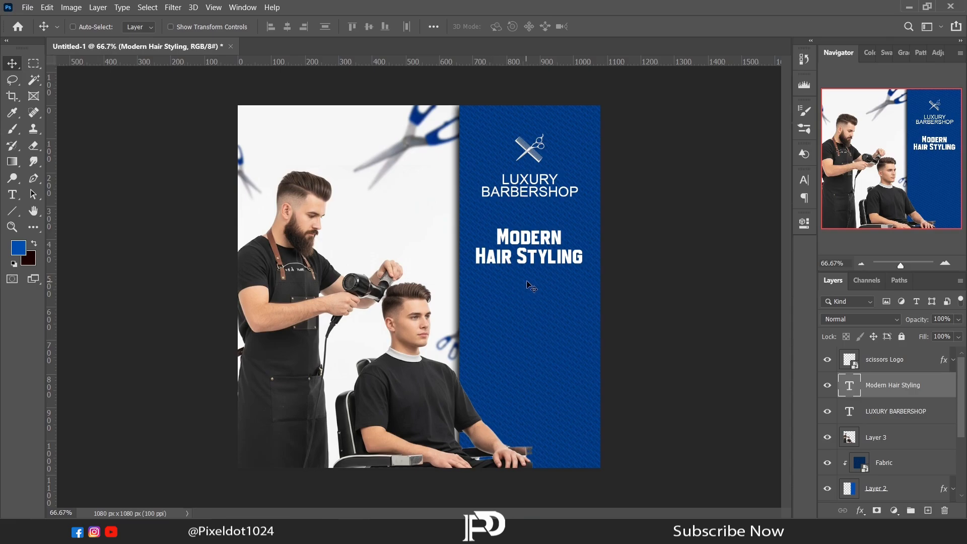
{"action": "key", "text": "Up"}
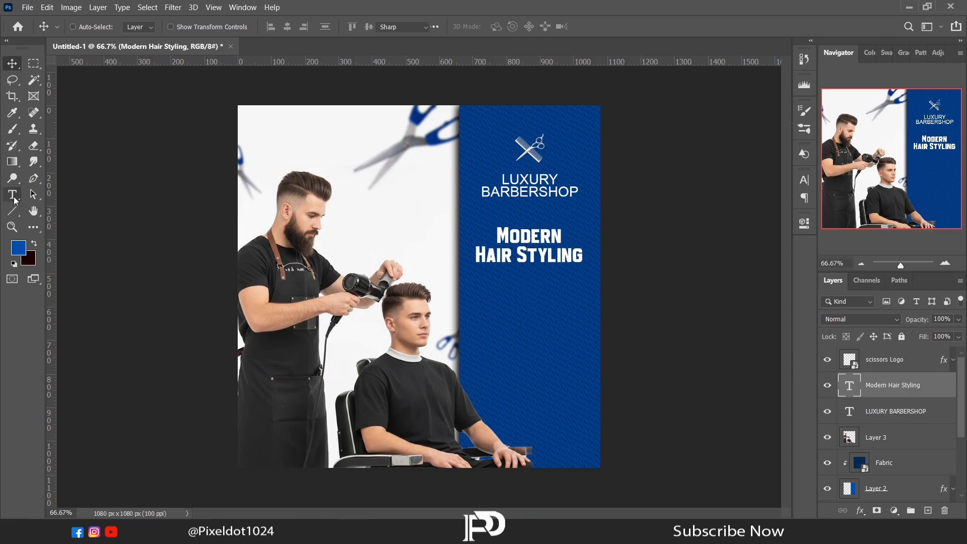
Step: Add a text box about 316 by 291 px below the heading with HAIR CUT, BEARD TRIM, HOT TOWEL SHAVE and HAIR COLOR
{"action": "left_click", "coordinate": [14, 199]}
{"action": "left_click_drag", "start_coordinate": [477, 298], "coordinate": [583, 397]}
{"action": "type", "text": "HAIR CUT BEARD TRIM HOT TOWEL SHAVE HAIR COLOR"}
Step: Try to change the service list's font to Arial
{"action": "left_click", "coordinate": [804, 223]}
{"action": "left_click", "coordinate": [735, 347]}
{"action": "left_click", "coordinate": [680, 46]}
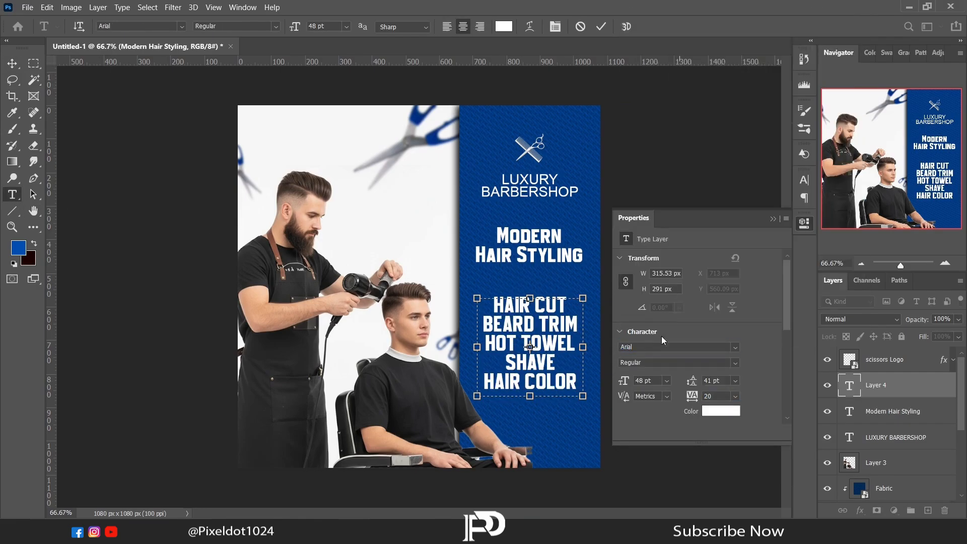
{"action": "left_click", "coordinate": [774, 222]}
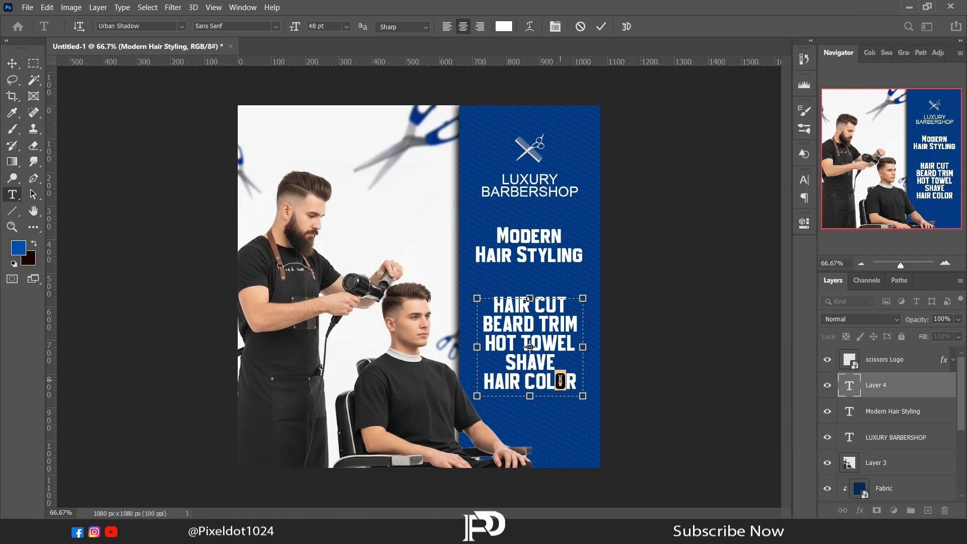
Step: Set all of the service list text to Arial Regular at 20 pt
{"action": "key", "text": "ctrl+a"}
{"action": "left_click", "coordinate": [804, 223]}
{"action": "left_click", "coordinate": [735, 347]}
{"action": "left_click", "coordinate": [671, 35]}
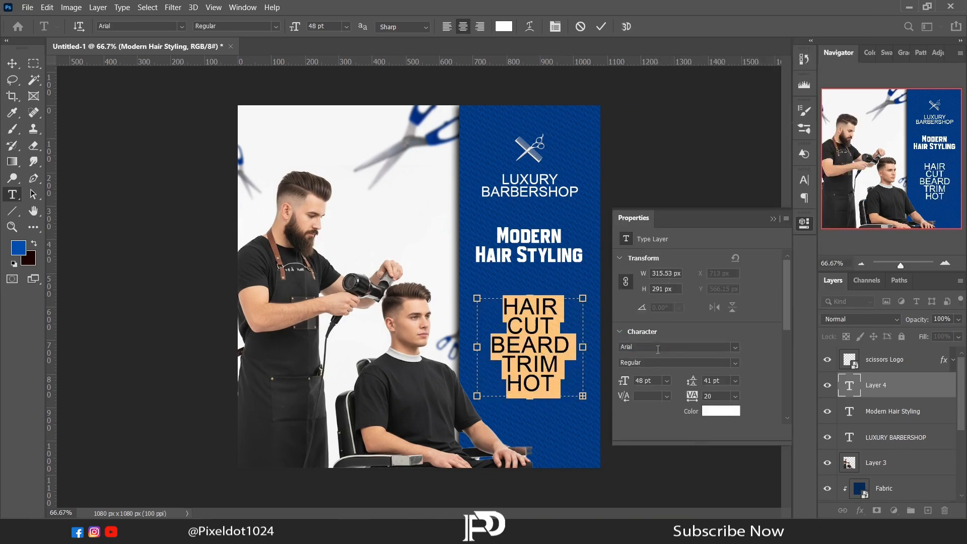
{"action": "left_click", "coordinate": [626, 381]}
{"action": "key", "text": "Return"}
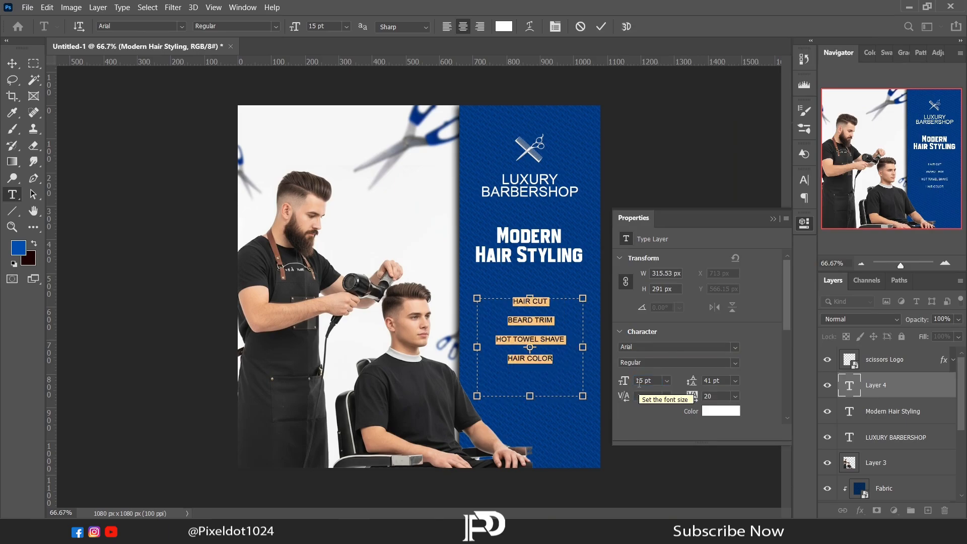
{"action": "type", "text": "20"}
{"action": "key", "text": "Return"}
Step: Tighten the service list's line spacing and align its text to the left
{"action": "left_click_drag", "start_coordinate": [696, 384], "coordinate": [690, 386]}
{"action": "left_click", "coordinate": [773, 218]}
{"action": "left_click", "coordinate": [447, 26]}
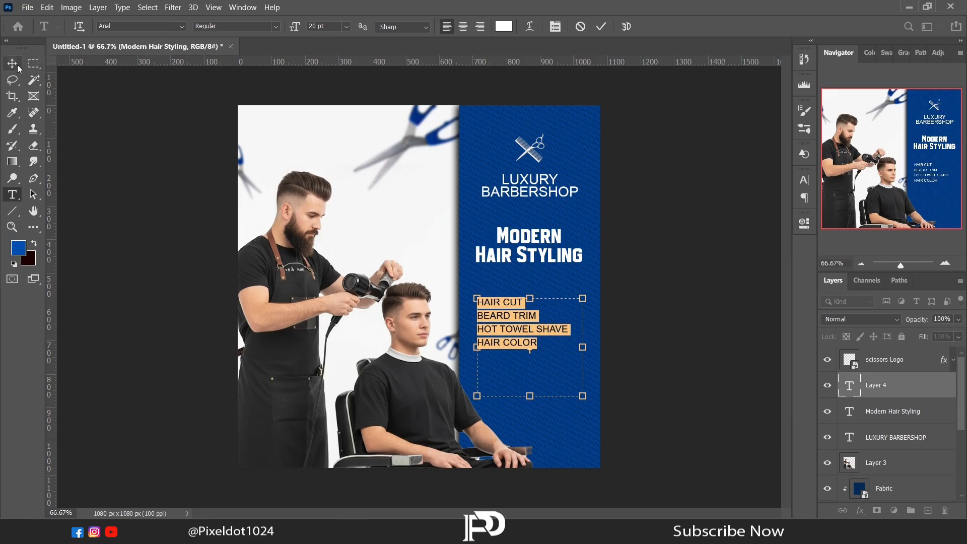
Step: Shift the service list slightly right and place a vertical guide along its left edge
{"action": "left_click", "coordinate": [12, 63]}
{"action": "left_click_drag", "start_coordinate": [50, 322], "coordinate": [508, 329]}
{"action": "left_click", "coordinate": [855, 353]}
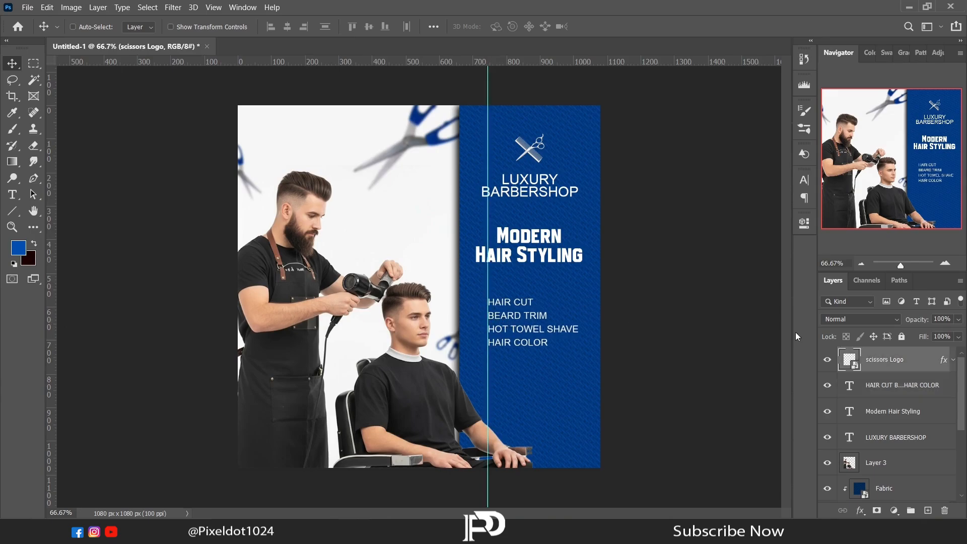
Step: Draw a circle of about 34 px with the Ellipse tool beside HAIR CUT, above the scissors Logo layer
{"action": "right_click", "coordinate": [16, 212]}
{"action": "left_click", "coordinate": [53, 235]}
{"action": "left_click", "coordinate": [945, 263]}
{"action": "left_click", "coordinate": [945, 263]}
{"action": "left_click_drag", "start_coordinate": [882, 165], "coordinate": [905, 181]}
{"action": "left_click_drag", "start_coordinate": [428, 214], "coordinate": [446, 227]}
Step: Give the circle no fill and a 3 px white stroke, and line it up with HAIR CUT
{"action": "left_click", "coordinate": [625, 318]}
{"action": "left_click", "coordinate": [625, 335]}
{"action": "left_click", "coordinate": [669, 312]}
{"action": "left_click", "coordinate": [647, 318]}
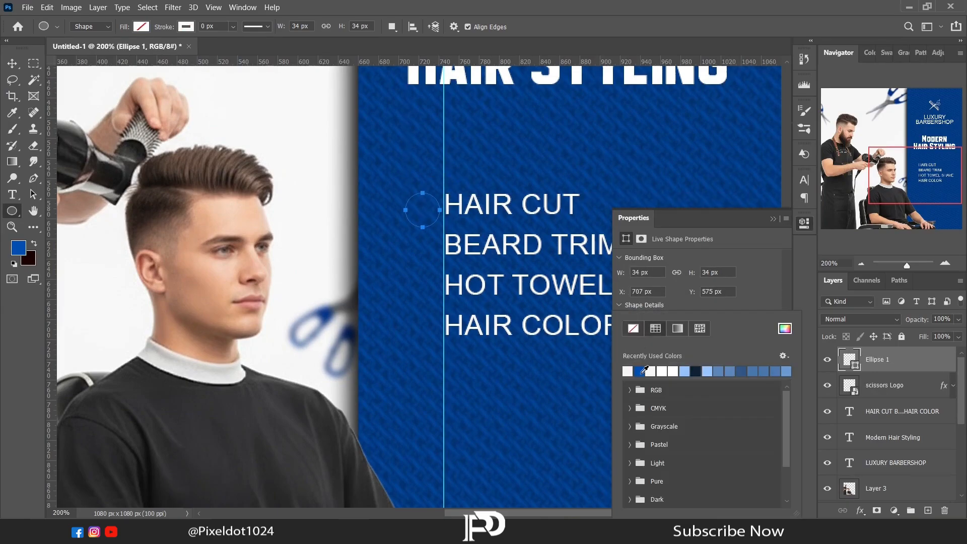
{"action": "left_click", "coordinate": [673, 318]}
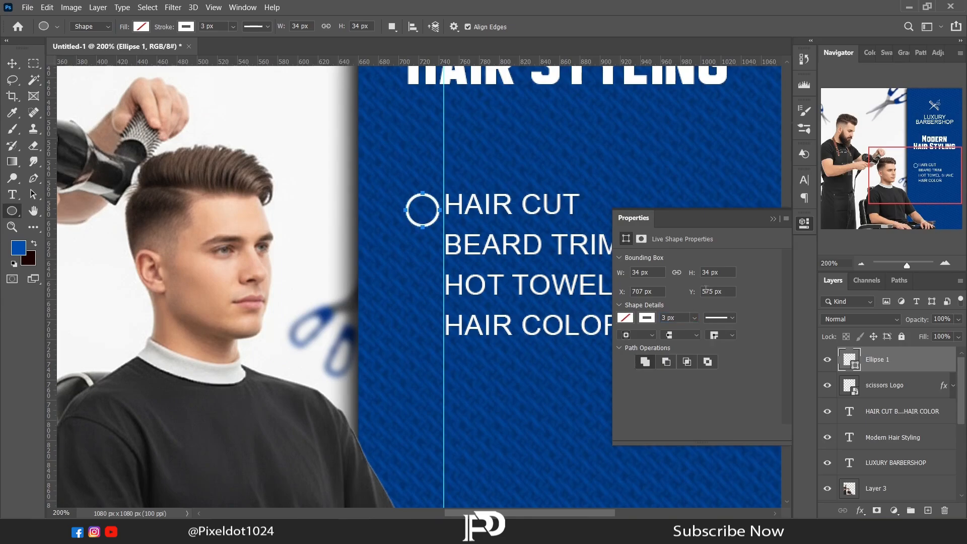
{"action": "key", "text": "v"}
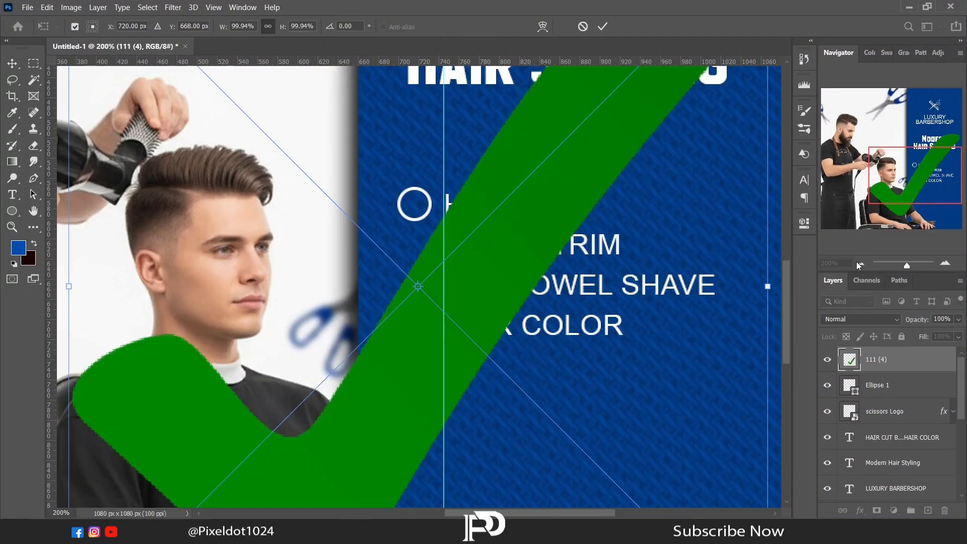
Step: Scale the placed green check mark down and position it inside the circle beside HAIR CUT
{"action": "key", "text": "ctrl+minus"}
{"action": "left_click_drag", "start_coordinate": [592, 460], "coordinate": [433, 258]}
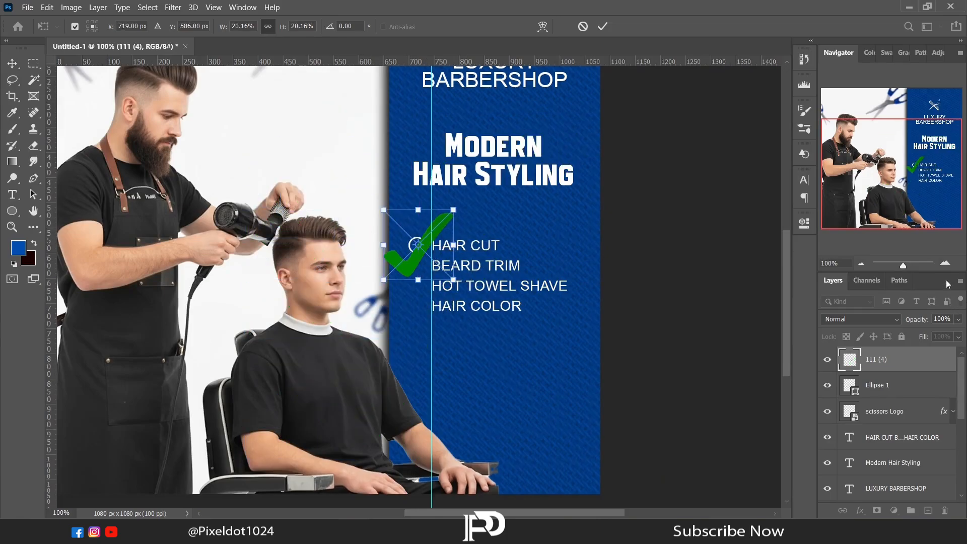
{"action": "key", "text": "ctrl+plus"}
{"action": "key", "text": "ctrl+plus"}
{"action": "key", "text": "ctrl+plus"}
{"action": "left_click_drag", "start_coordinate": [787, 303], "coordinate": [787, 281]}
{"action": "left_click_drag", "start_coordinate": [557, 416], "coordinate": [349, 168]}
{"action": "left_click_drag", "start_coordinate": [311, 177], "coordinate": [438, 275]}
{"action": "key", "text": "Left"}
{"action": "key", "text": "Left"}
{"action": "key", "text": "Return"}
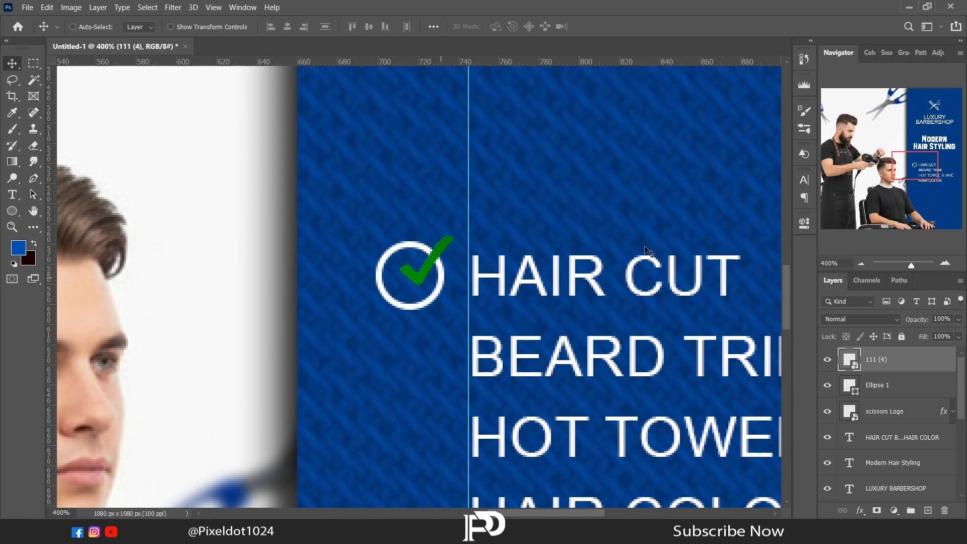
Step: Apply a white Color Overlay to the check mark and group it with the circle
{"action": "left_click", "coordinate": [859, 267]}
{"action": "left_click", "coordinate": [859, 267]}
{"action": "left_click", "coordinate": [859, 267]}
{"action": "left_click", "coordinate": [861, 510]}
{"action": "left_click", "coordinate": [877, 458]}
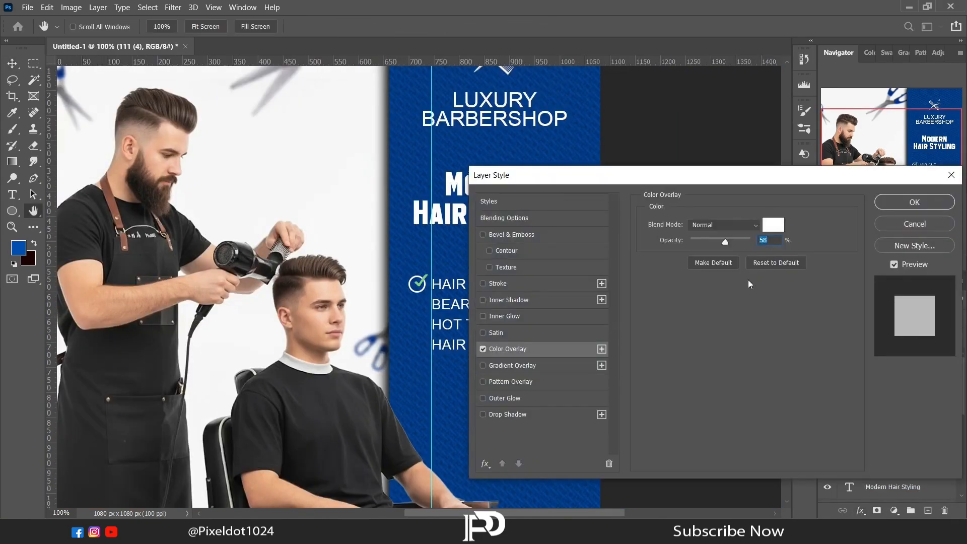
{"action": "left_click", "coordinate": [879, 204]}
{"action": "scroll", "coordinate": [886, 393], "scroll_direction": "up", "scroll_amount": 3}
{"action": "left_click", "coordinate": [899, 361]}
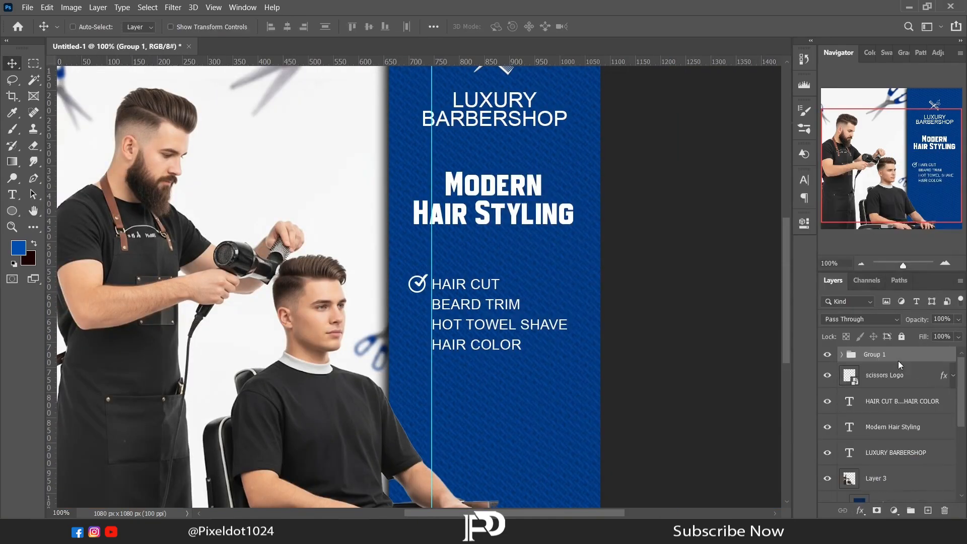
Step: Duplicate the check mark icon three times down the service list and scale all four icons to about 73%
{"action": "key", "text": "ctrl+j"}
{"action": "left_click_drag", "start_coordinate": [421, 302], "coordinate": [423, 351]}
{"action": "key", "text": "ctrl+j"}
{"action": "key", "text": "ctrl+j"}
{"action": "left_click", "coordinate": [877, 437], "text": "shift"}
{"action": "key", "text": "Return"}
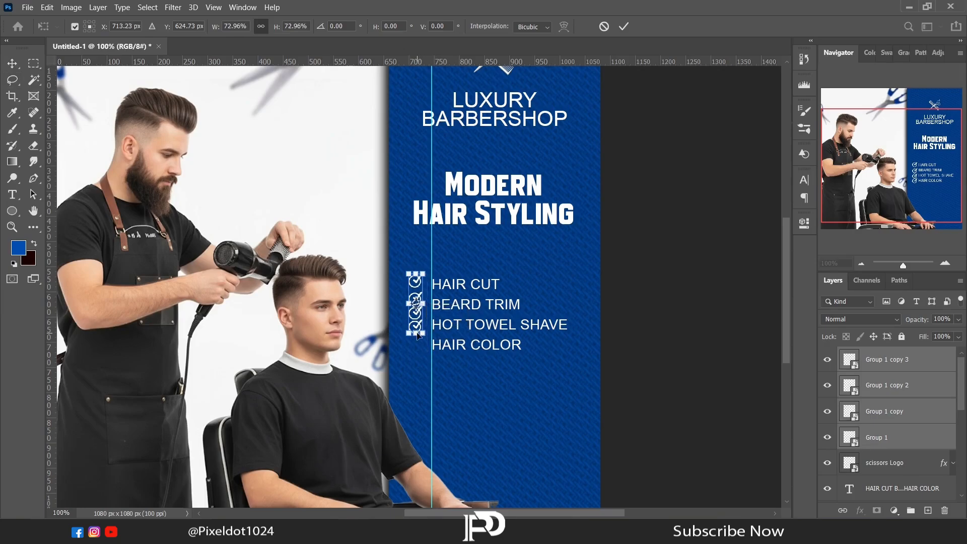
Step: Hide the three check mark copies and align the original icon with HAIR CUT
{"action": "key", "text": "ctrl+plus"}
{"action": "key", "text": "ctrl+plus"}
{"action": "left_click", "coordinate": [828, 411]}
{"action": "left_click", "coordinate": [828, 385]}
{"action": "left_click", "coordinate": [828, 360]}
{"action": "key", "text": "v"}
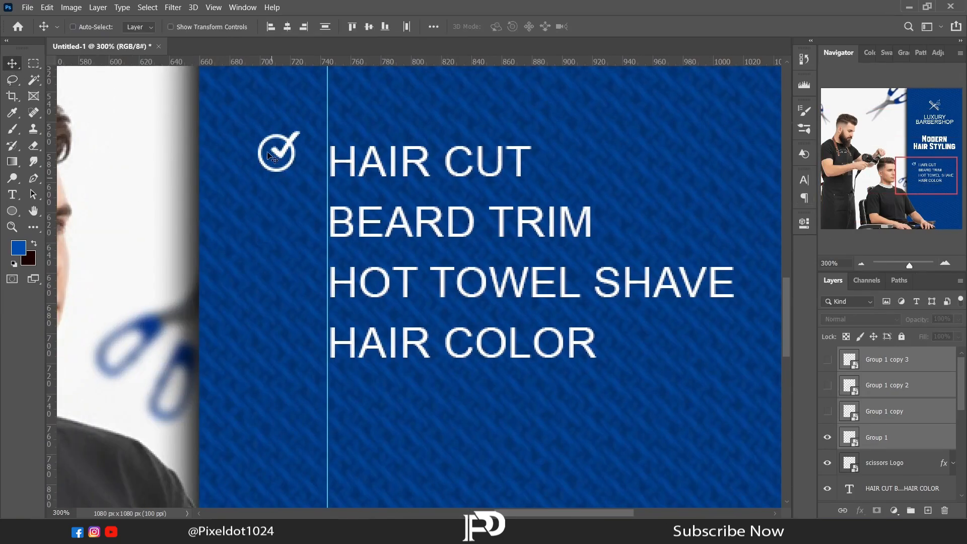
{"action": "left_click_drag", "start_coordinate": [271, 150], "coordinate": [284, 161]}
Step: Show the three check mark copies one by one and align them with BEARD TRIM, HOT TOWEL SHAVE and HAIR COLOR
{"action": "left_click", "coordinate": [828, 412]}
{"action": "left_click", "coordinate": [869, 412]}
{"action": "left_click_drag", "start_coordinate": [293, 220], "coordinate": [294, 226]}
{"action": "left_click", "coordinate": [828, 386]}
{"action": "left_click", "coordinate": [868, 389]}
{"action": "left_click_drag", "start_coordinate": [295, 265], "coordinate": [284, 353]}
{"action": "left_click", "coordinate": [827, 359]}
{"action": "left_click", "coordinate": [868, 360]}
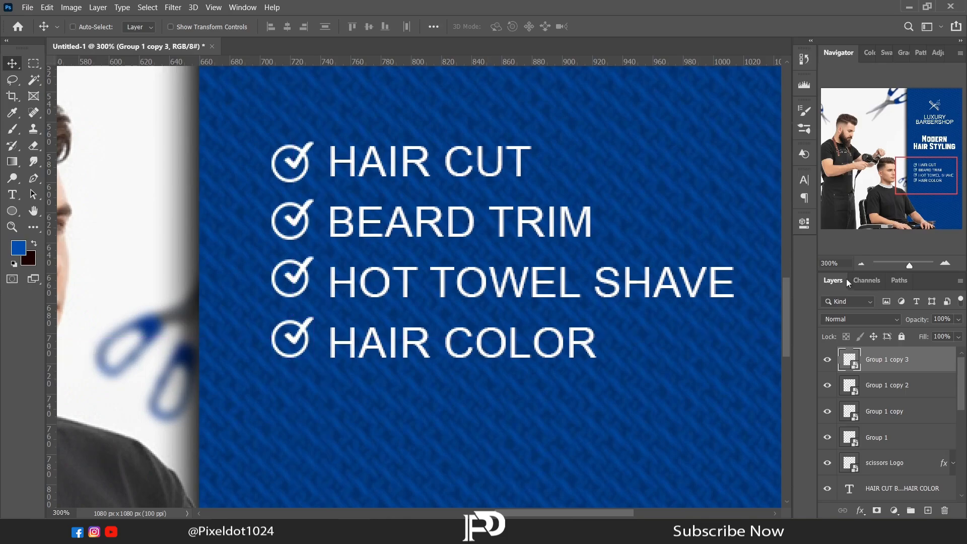
Step: Draw a rectangle about 213 by 61 px on the blue panel below the service checklist
{"action": "left_click", "coordinate": [861, 263]}
{"action": "left_click", "coordinate": [861, 263]}
{"action": "left_click", "coordinate": [861, 263]}
{"action": "left_click", "coordinate": [861, 263]}
{"action": "right_click", "coordinate": [12, 211]}
{"action": "left_click", "coordinate": [54, 223]}
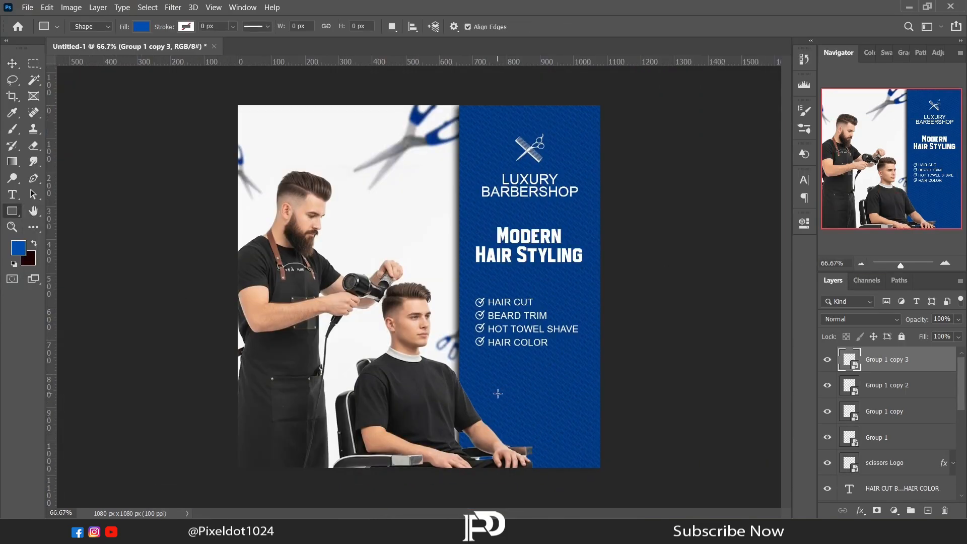
{"action": "left_click_drag", "start_coordinate": [495, 388], "coordinate": [566, 409]}
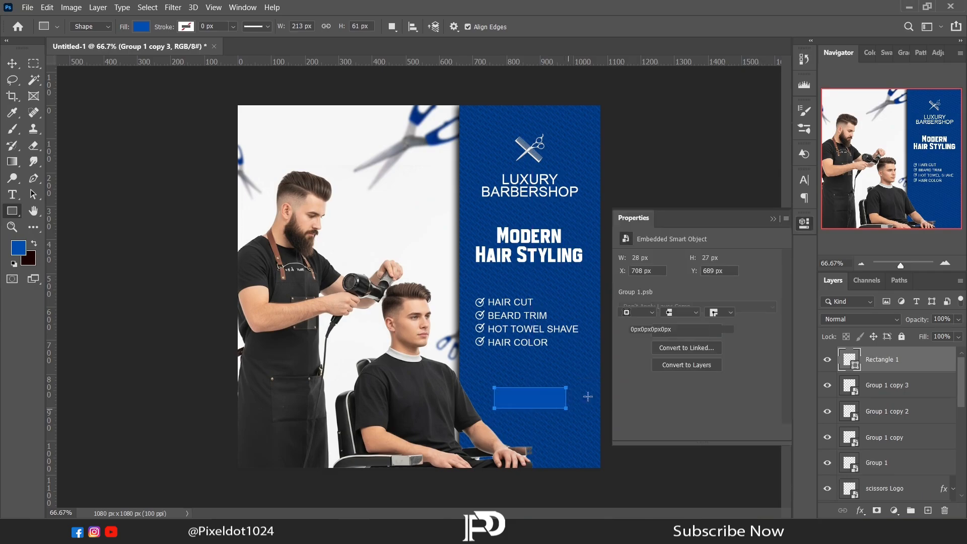
Step: Remove the rectangle's fill and give it a thin white outline
{"action": "left_click", "coordinate": [626, 298]}
{"action": "left_click", "coordinate": [633, 322]}
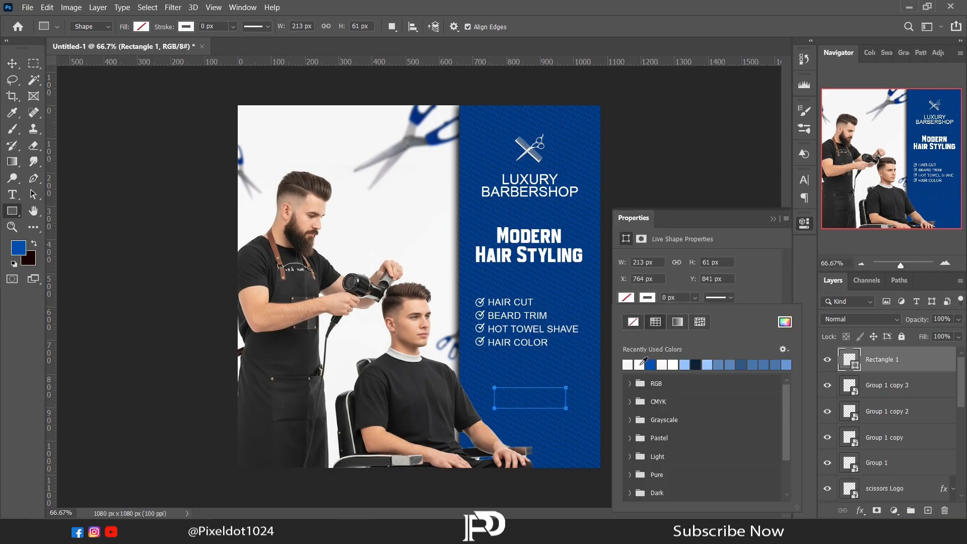
{"action": "left_click", "coordinate": [665, 297]}
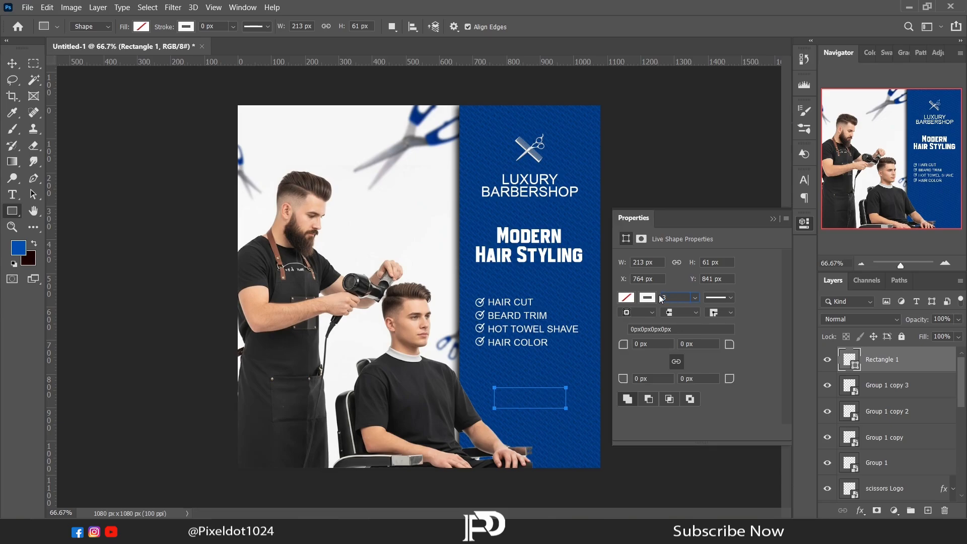
{"action": "key", "text": "Return"}
{"action": "left_click", "coordinate": [773, 219]}
Step: Add centred white text reading BOOK NOW just above the outlined rectangle
{"action": "left_click", "coordinate": [12, 195]}
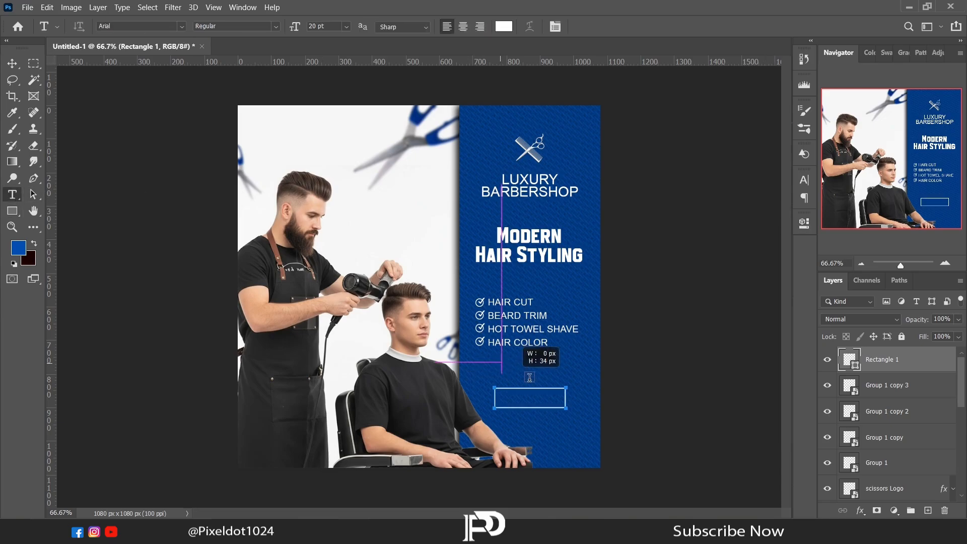
{"action": "left_click_drag", "start_coordinate": [530, 377], "coordinate": [562, 386]}
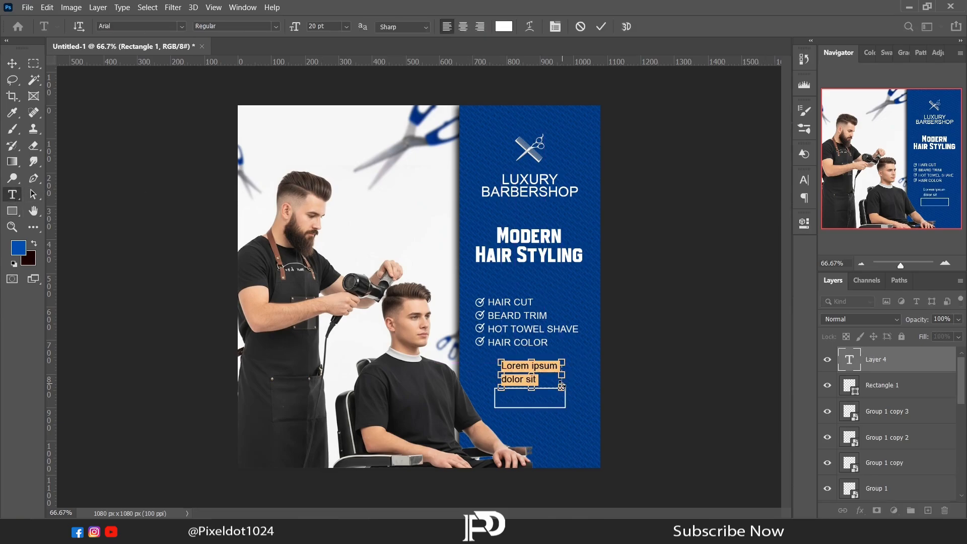
{"action": "key", "text": "ctrl+shift+c"}
{"action": "key", "text": "BackSpace"}
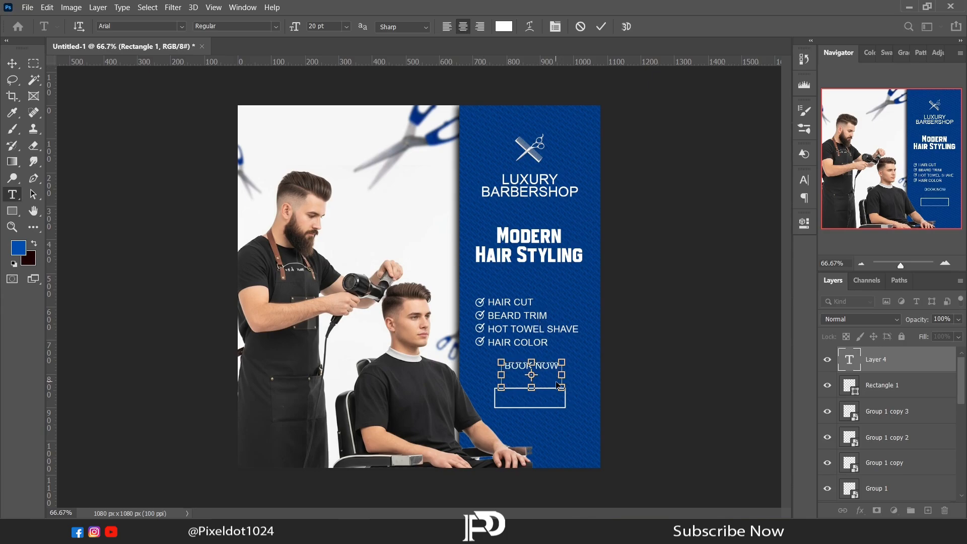
Step: Make the BOOK NOW text Arial Bold at 19 pt and tighten its tracking slightly
{"action": "key", "text": "ctrl+a"}
{"action": "left_click", "coordinate": [804, 224]}
{"action": "left_click", "coordinate": [735, 363]}
{"action": "left_click", "coordinate": [693, 395]}
{"action": "left_click", "coordinate": [693, 398]}
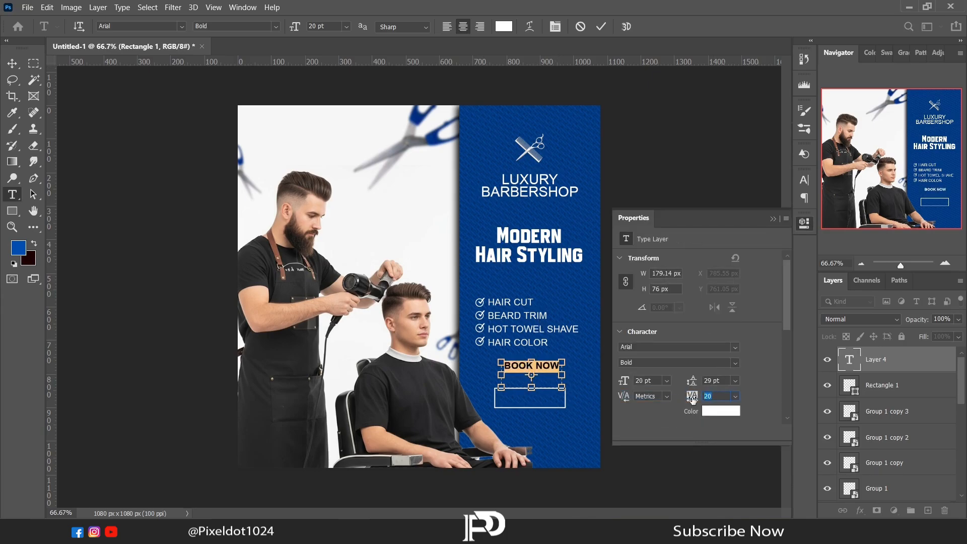
{"action": "left_click_drag", "start_coordinate": [693, 399], "coordinate": [680, 400]}
{"action": "left_click_drag", "start_coordinate": [625, 381], "coordinate": [622, 382]}
{"action": "left_click", "coordinate": [804, 224]}
Step: Move the BOOK NOW text into the centre of the outlined rectangle
{"action": "left_click", "coordinate": [12, 64]}
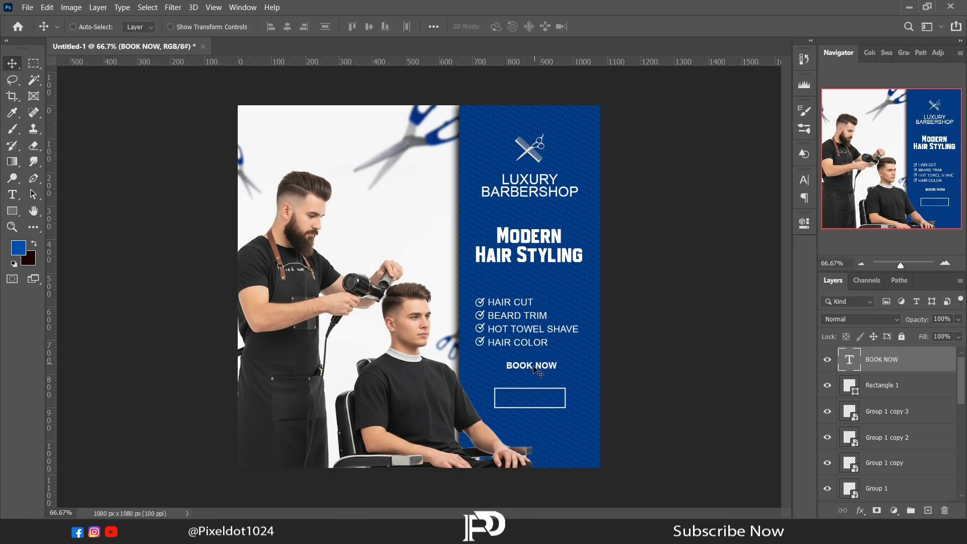
{"action": "left_click", "coordinate": [535, 369]}
{"action": "left_click_drag", "start_coordinate": [535, 368], "coordinate": [531, 400]}
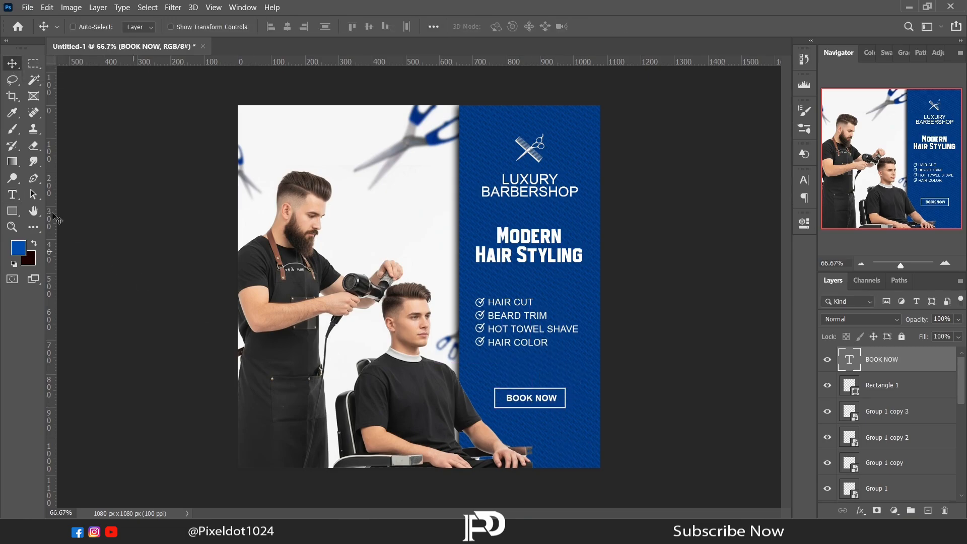
{"action": "left_click", "coordinate": [12, 194]}
{"action": "left_click_drag", "start_coordinate": [487, 413], "coordinate": [585, 427]}
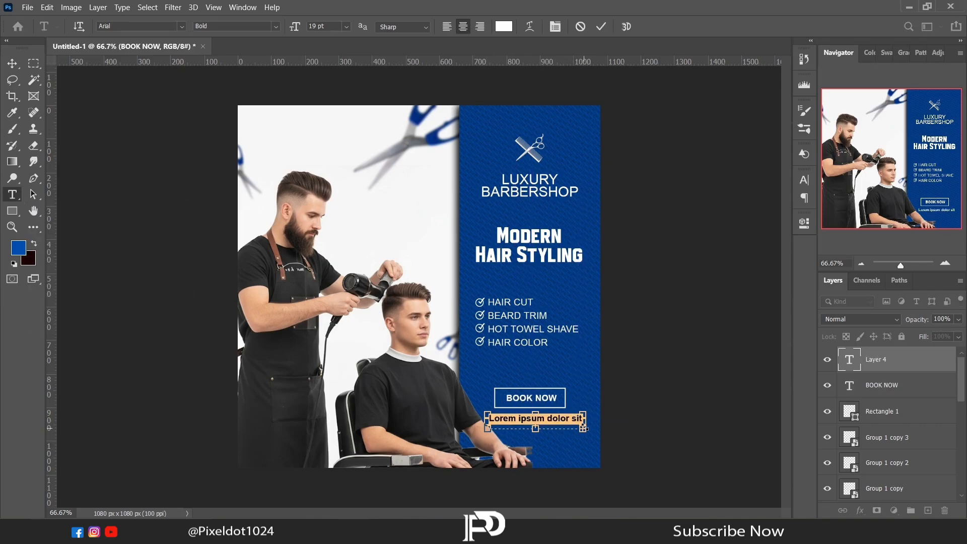
{"action": "key", "text": "BackSpace"}
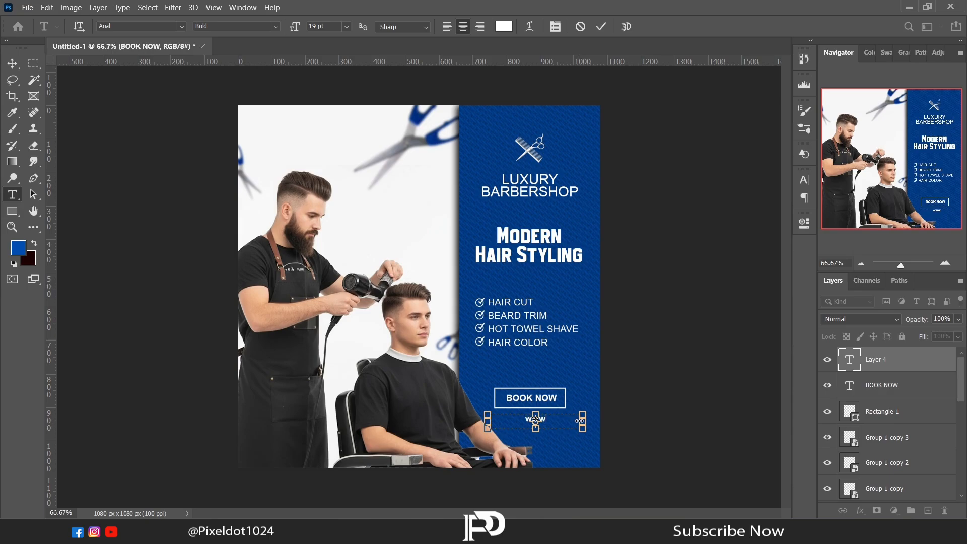
{"action": "type", "text": "www.website.com"}
{"action": "left_click", "coordinate": [13, 63]}
Step: Select the service list text with its four check mark icons and move them together slightly upward
{"action": "left_click", "coordinate": [905, 408]}
{"action": "left_click_drag", "start_coordinate": [962, 384], "coordinate": [963, 417]}
{"action": "left_click", "coordinate": [874, 378]}
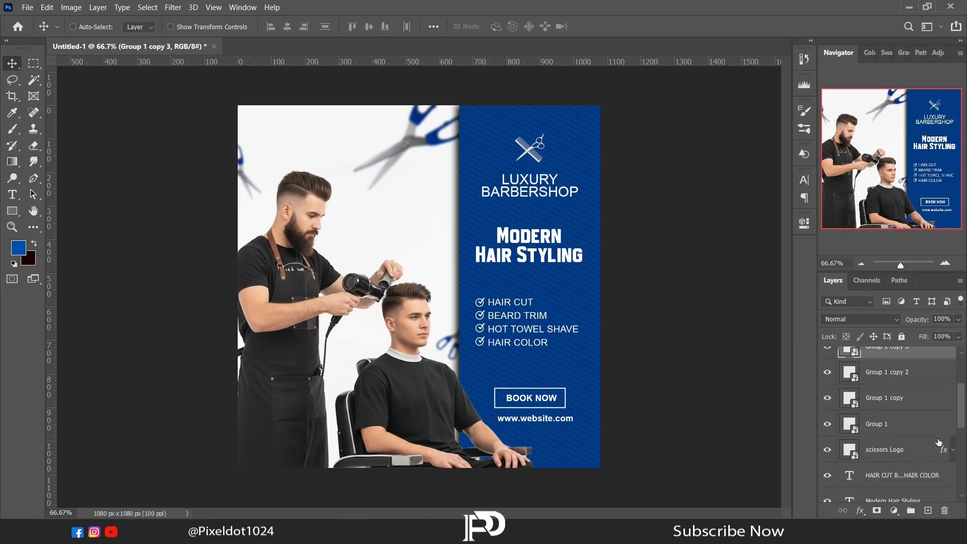
{"action": "left_click", "coordinate": [829, 455]}
{"action": "left_click", "coordinate": [877, 477], "text": "shift"}
{"action": "left_click", "coordinate": [876, 452], "text": "ctrl"}
{"action": "left_click_drag", "start_coordinate": [513, 343], "coordinate": [512, 335]}
{"action": "key", "text": "Down"}
{"action": "key", "text": "Down"}
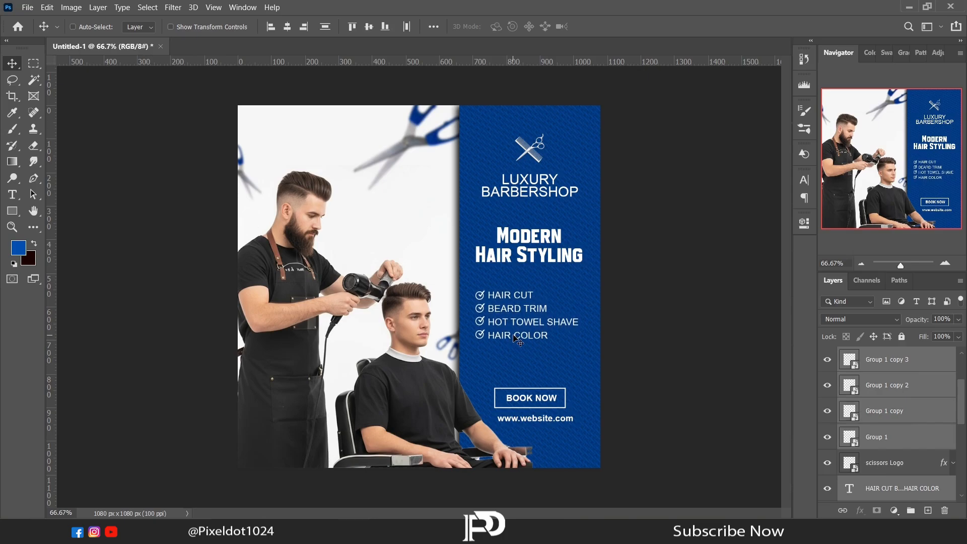
Step: Select the website text, BOOK NOW text and rectangle and move them together up toward the service list
{"action": "left_click_drag", "start_coordinate": [962, 419], "coordinate": [963, 396]}
{"action": "left_click", "coordinate": [904, 411]}
{"action": "left_click", "coordinate": [898, 385], "text": "shift"}
{"action": "left_click", "coordinate": [891, 368], "text": "shift"}
{"action": "key", "text": "shift+Up"}
{"action": "key", "text": "shift+Up"}
{"action": "key", "text": "shift+Up"}
{"action": "key", "text": "shift+Up"}
{"action": "key", "text": "shift+Up"}
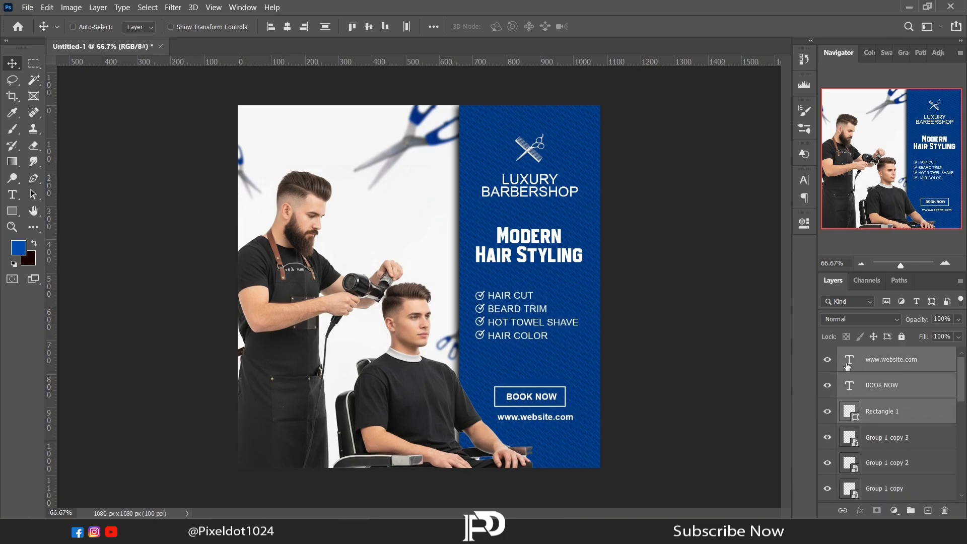
Step: Nudge only the website text to the left so it sits centred under the BOOK NOW button
{"action": "left_click", "coordinate": [882, 367]}
{"action": "key", "text": "Left"}
{"action": "key", "text": "Left"}
{"action": "key", "text": "Left"}
{"action": "key", "text": "Left"}
{"action": "key", "text": "Left"}
{"action": "key", "text": "Left"}
{"action": "key", "text": "Left"}
{"action": "key", "text": "Left"}
{"action": "key", "text": "Left"}
{"action": "key", "text": "Left"}
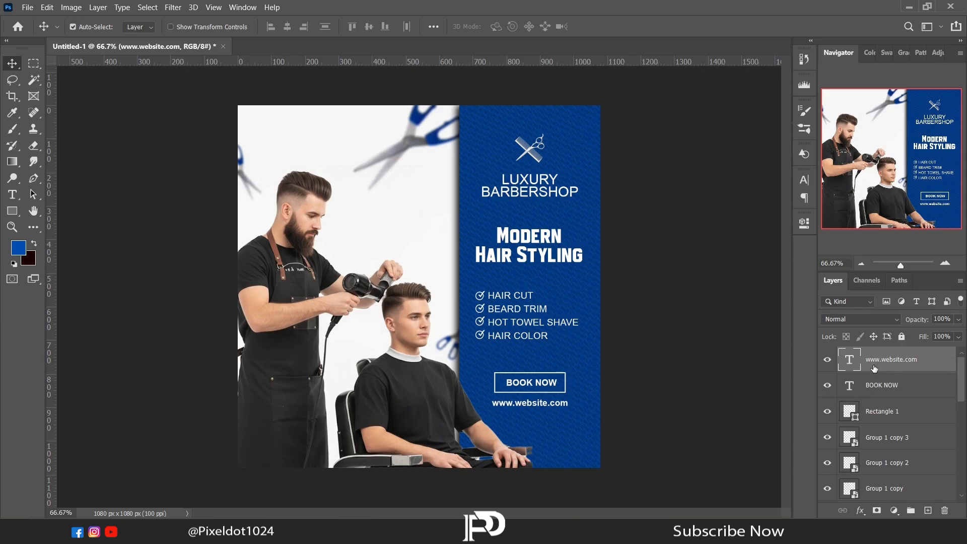
Step: Stamp all visible layers into a new top layer and open the Camera Raw Filter on it
{"action": "key", "text": "ctrl+shift+alt+e"}
{"action": "left_click", "coordinate": [173, 7]}
{"action": "left_click", "coordinate": [181, 76]}
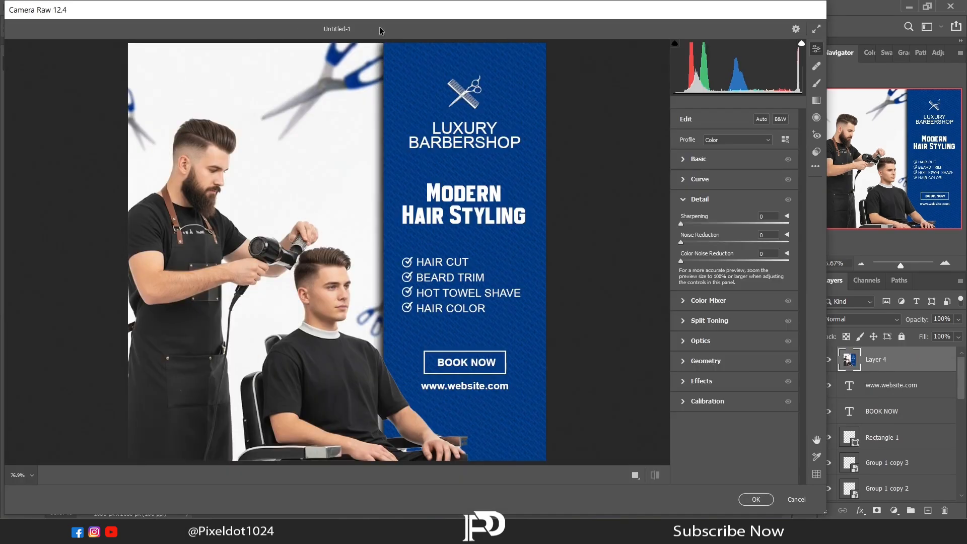
Step: Set Temperature to +5, Contrast to +7, Highlights to +7, Shadows to -5 and Texture to +12 for the merged layer
{"action": "left_click", "coordinate": [683, 160]}
{"action": "left_click_drag", "start_coordinate": [733, 200], "coordinate": [739, 200]}
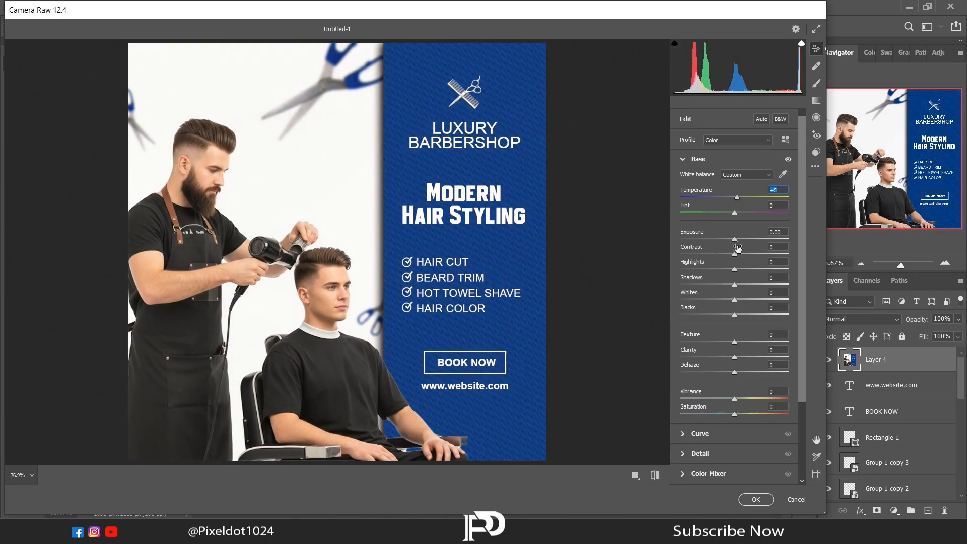
{"action": "left_click_drag", "start_coordinate": [738, 248], "coordinate": [740, 257]}
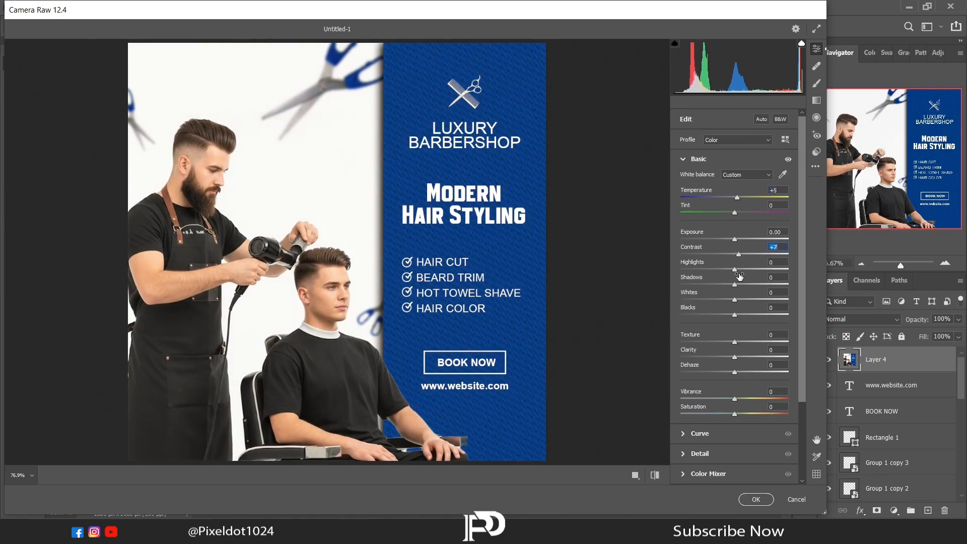
{"action": "left_click_drag", "start_coordinate": [733, 286], "coordinate": [730, 285]}
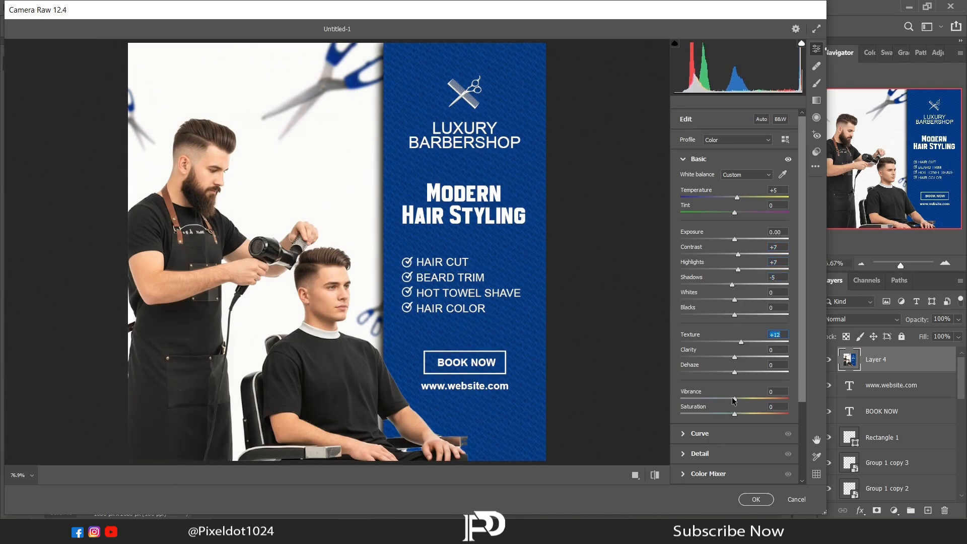
Step: Raise Vibrance slightly, set Sharpening to 5 and apply the Camera Raw adjustments
{"action": "left_click_drag", "start_coordinate": [734, 399], "coordinate": [740, 400]}
{"action": "left_click", "coordinate": [698, 453]}
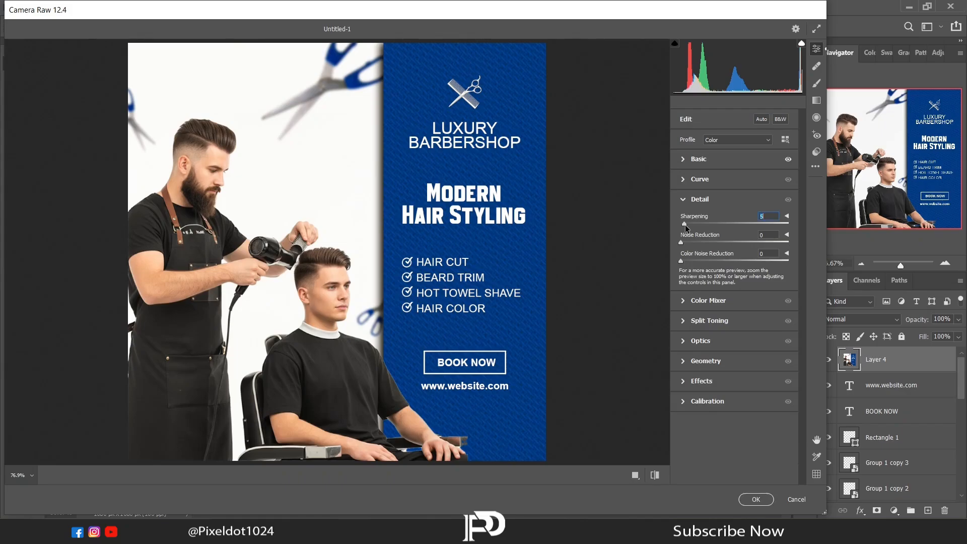
{"action": "left_click", "coordinate": [754, 503]}
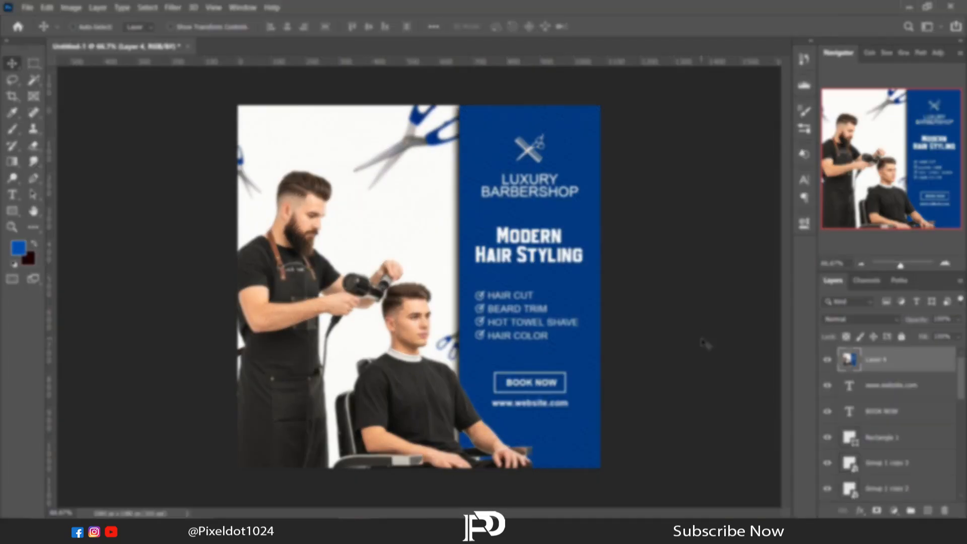